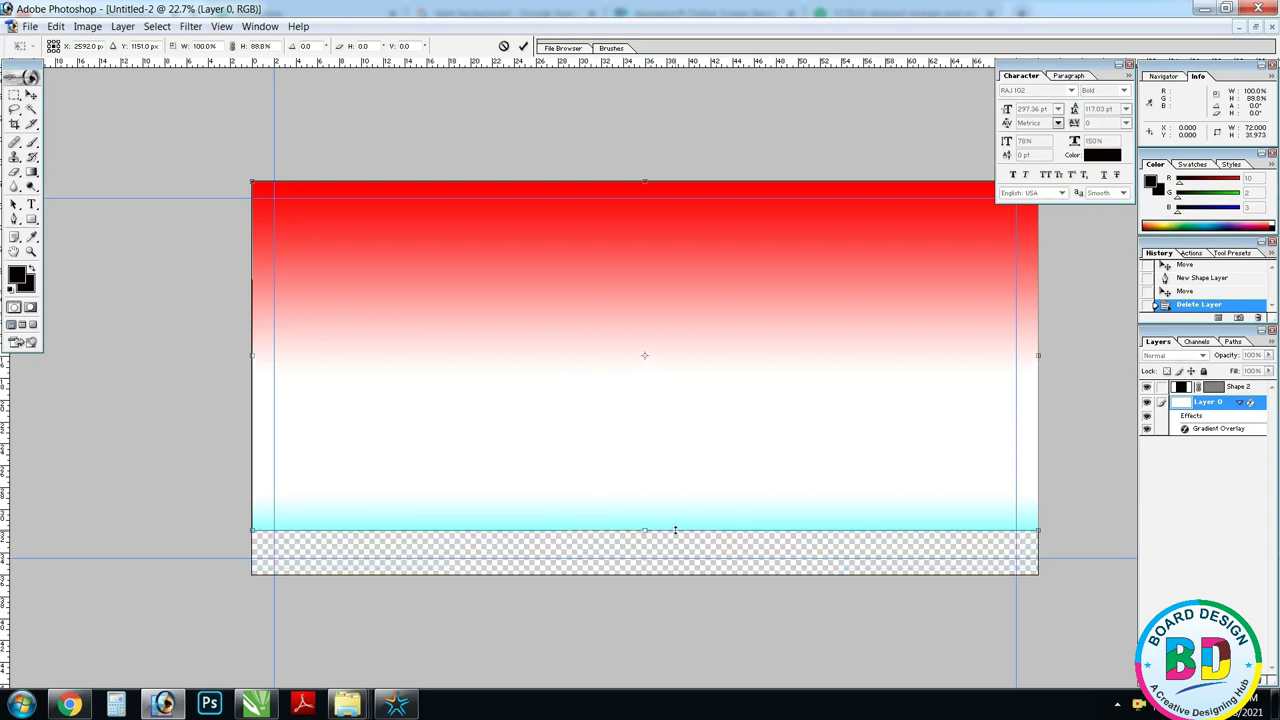
- Finish shortening the gradient background and fill the gap below it with a full-width rectangular strip aligned to the canvas
scroll(634, 517, "up", 3)
scroll(618, 500, "down", 10)
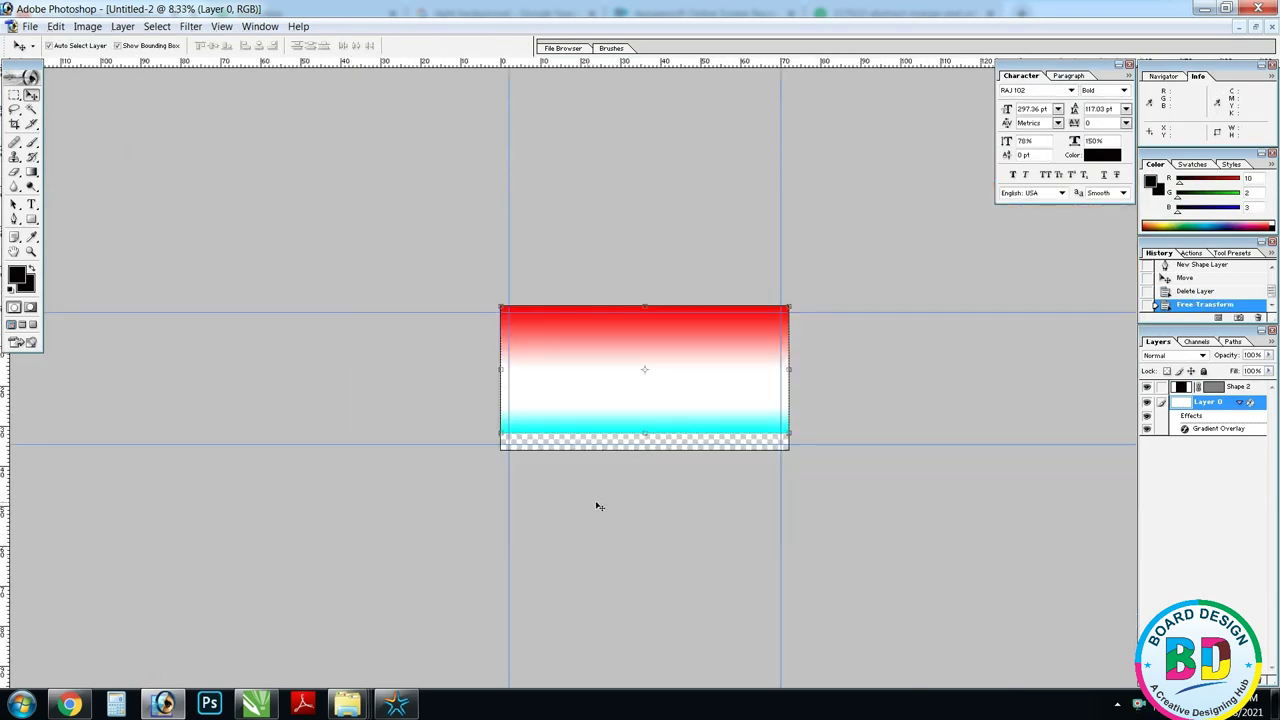
key("u")
scroll(484, 443, "up", 2)
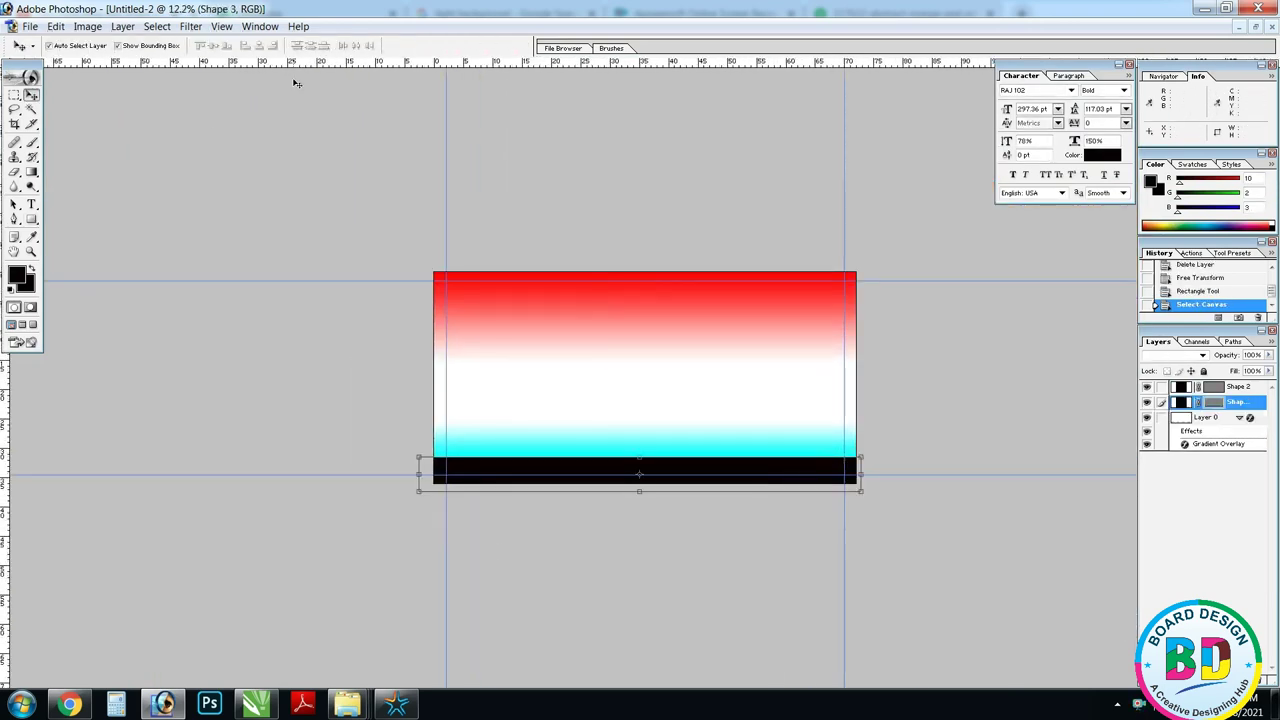
key("ctrl+a")
key("ctrl+plus")
key("ctrl+d")
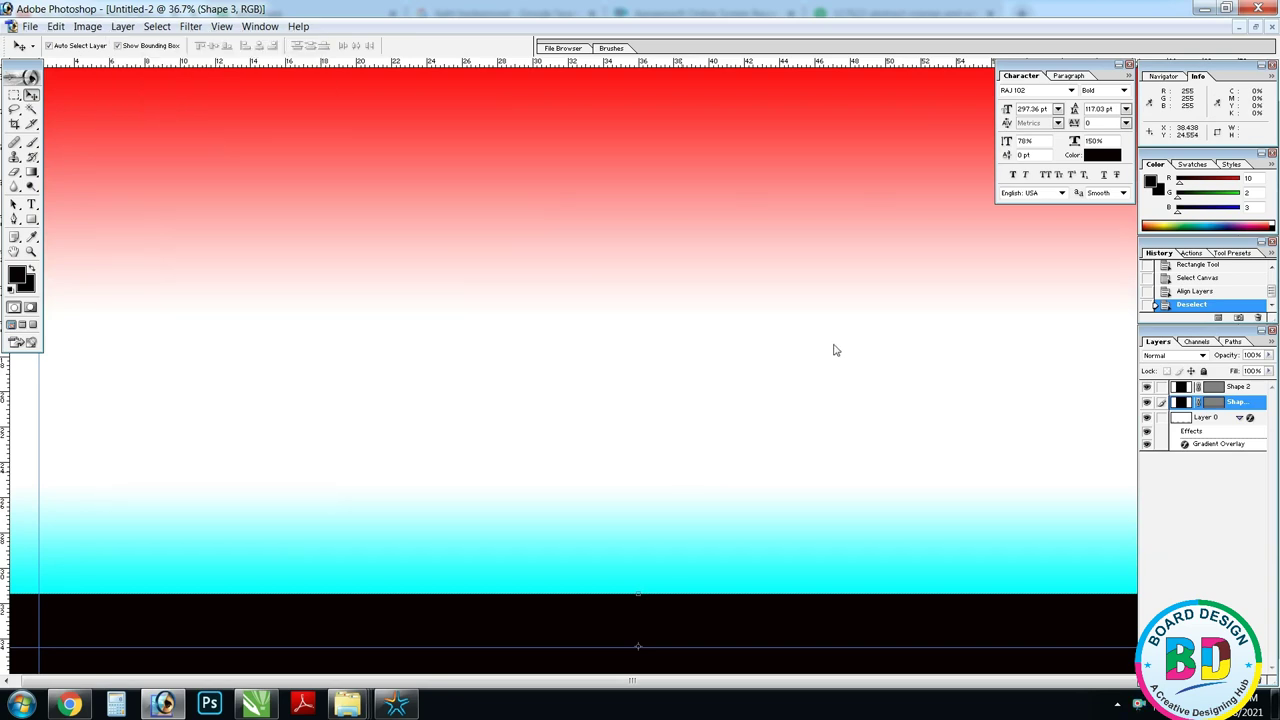
- Give the bottom strip a purple Color Overlay (RGB 123, 10, 107)
left_click(957, 208)
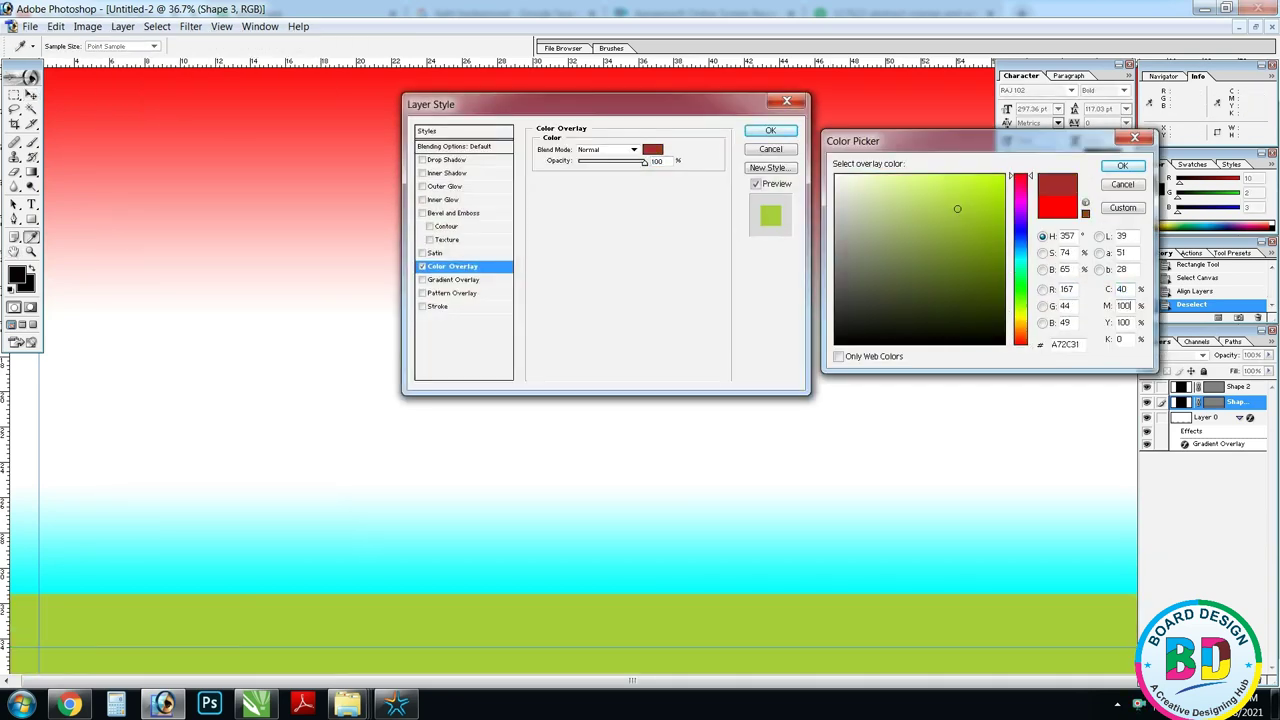
left_click(980, 271)
key("Return")
key("Return")
key("ctrl+minus")
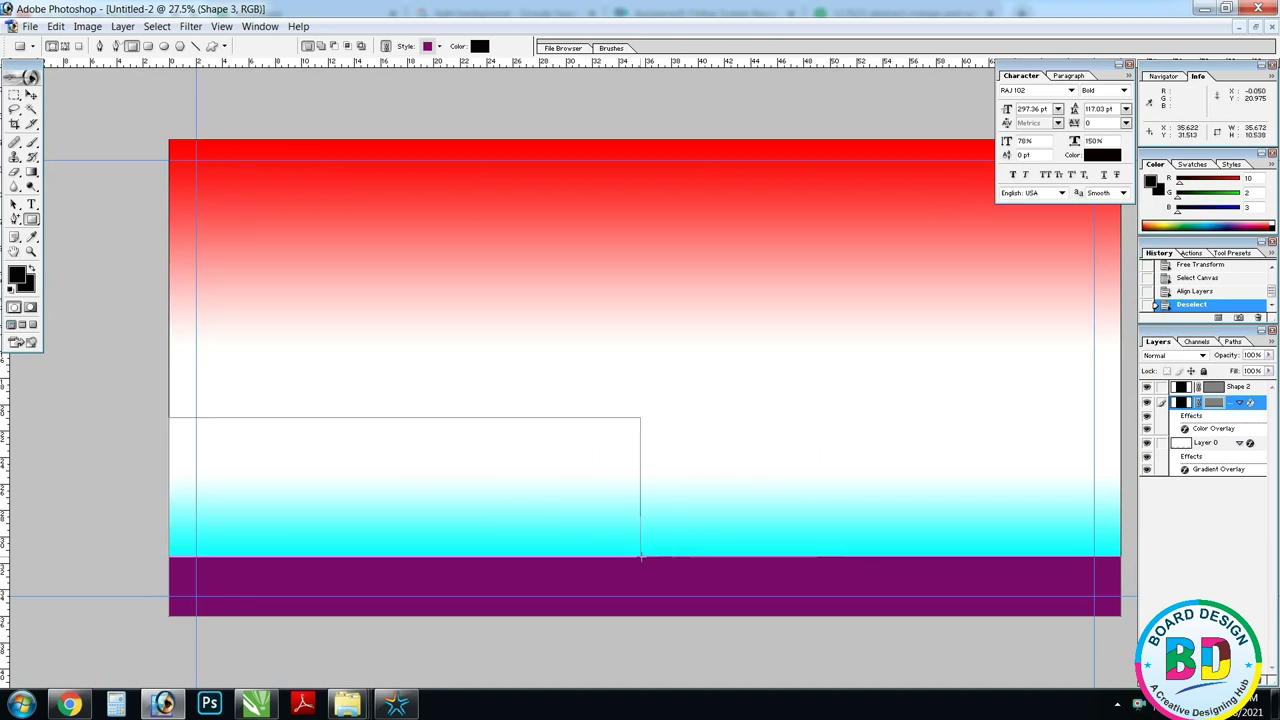
- Draw a rectangle about 35 by 10.5 ruler units above the strip's left half and arch its top edge with an added anchor point
left_click_drag(650, 556, 630, 556)
key("v")
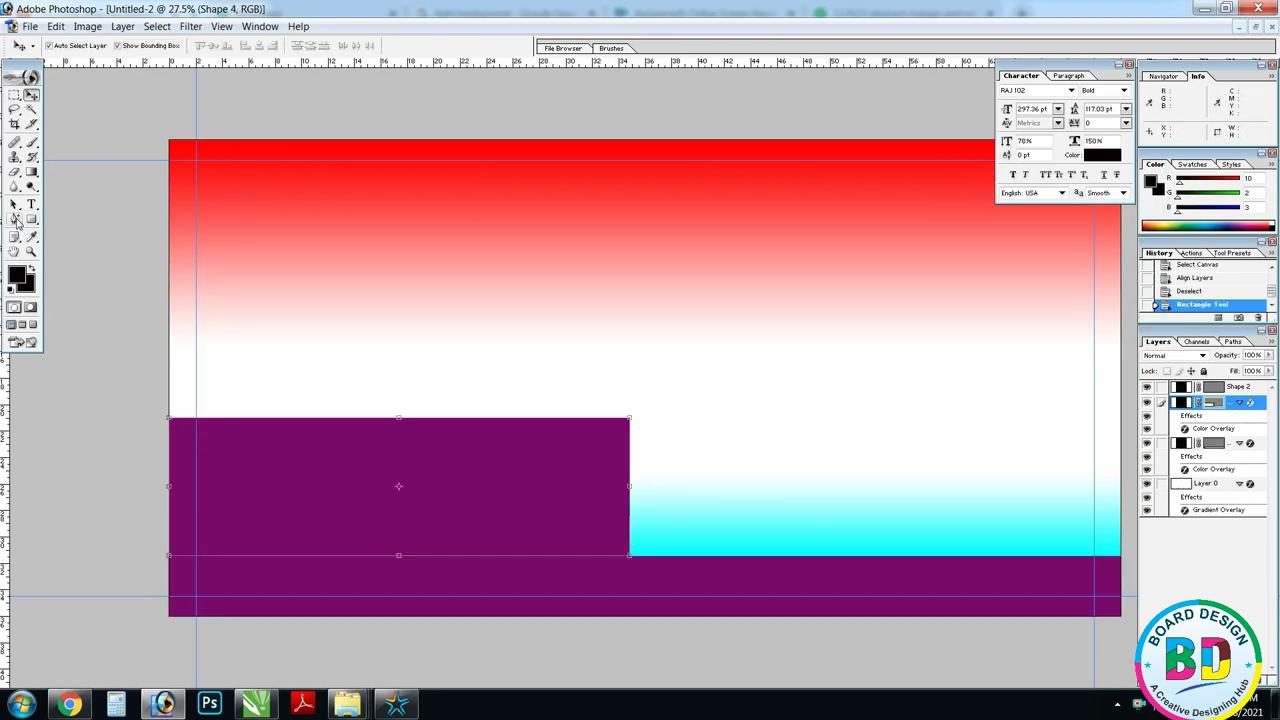
left_click_drag(389, 421, 514, 391)
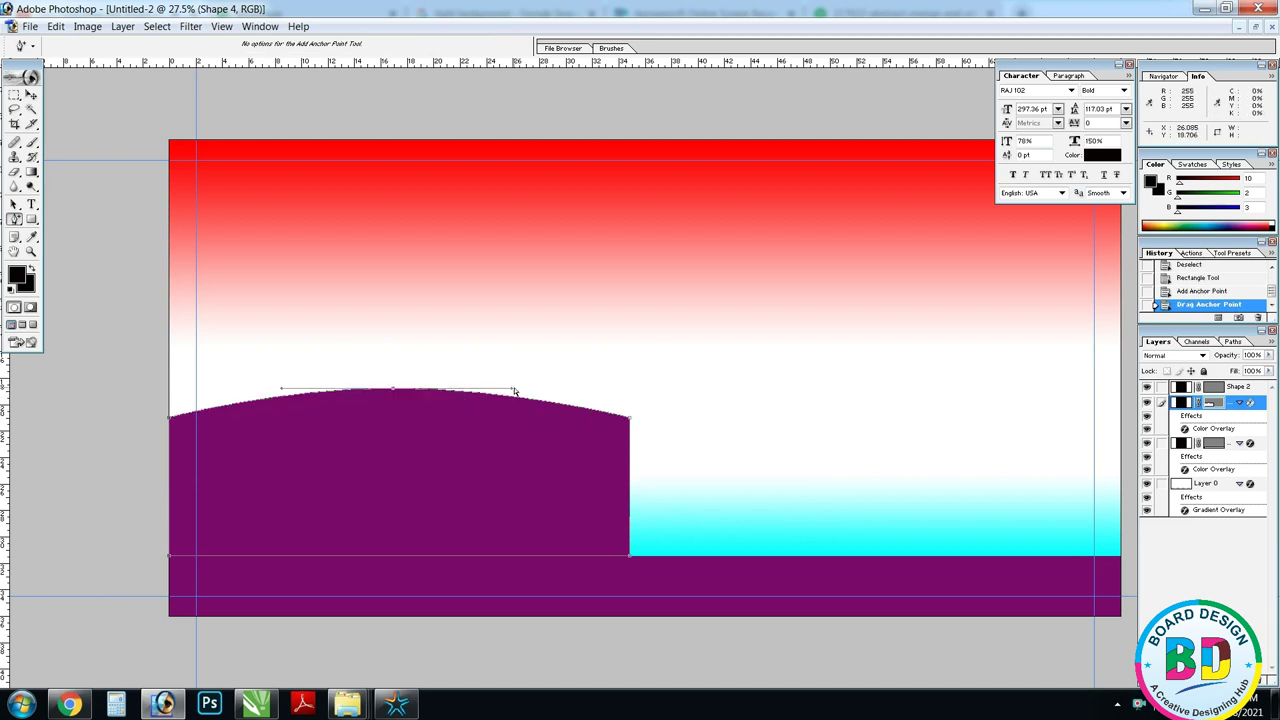
- Lower the rectangle's upper-right corner and bend its top edge into a wave that dips on the left and swells on the right
left_click_drag(510, 443, 521, 449)
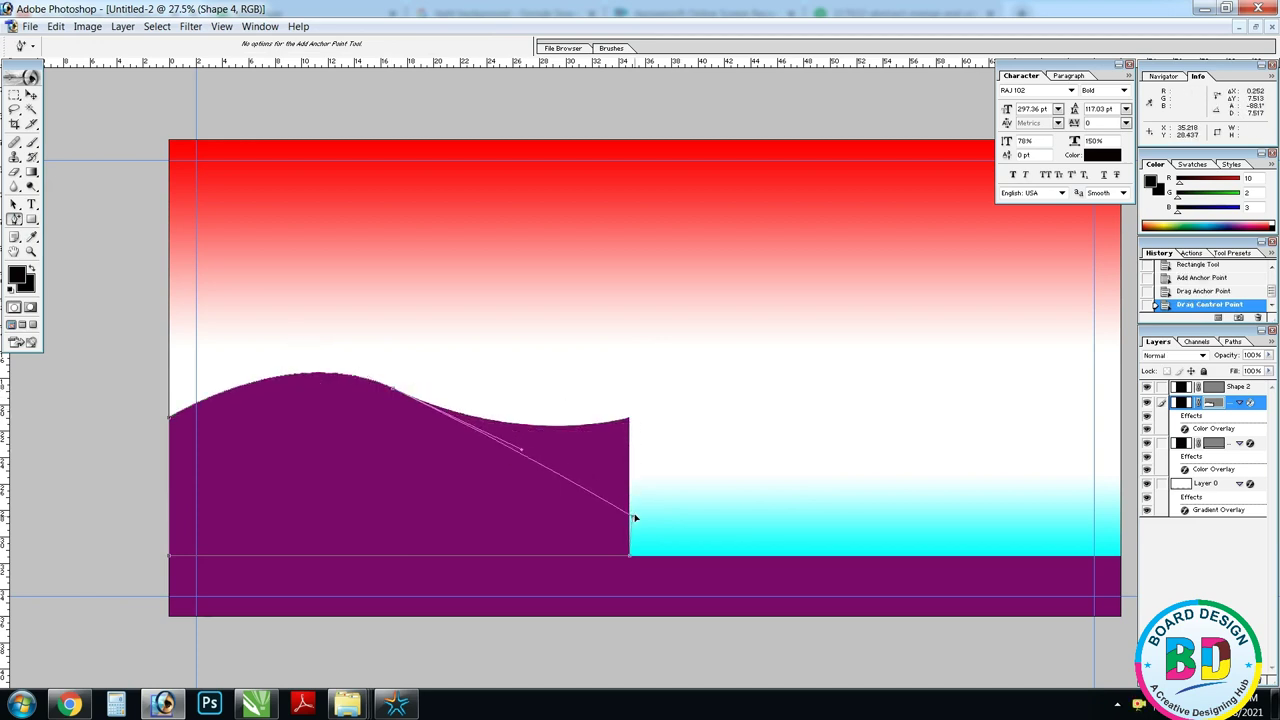
left_click_drag(634, 517, 632, 517)
left_click_drag(563, 430, 565, 429)
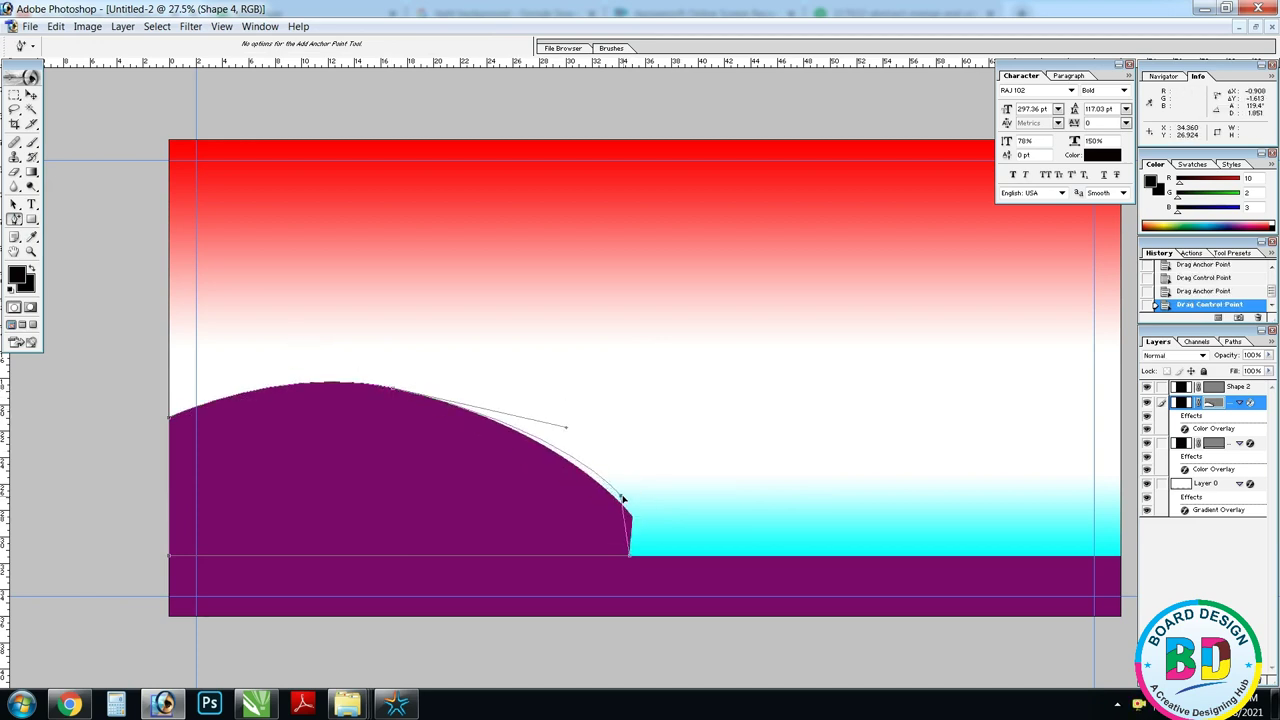
left_click_drag(395, 401, 393, 399)
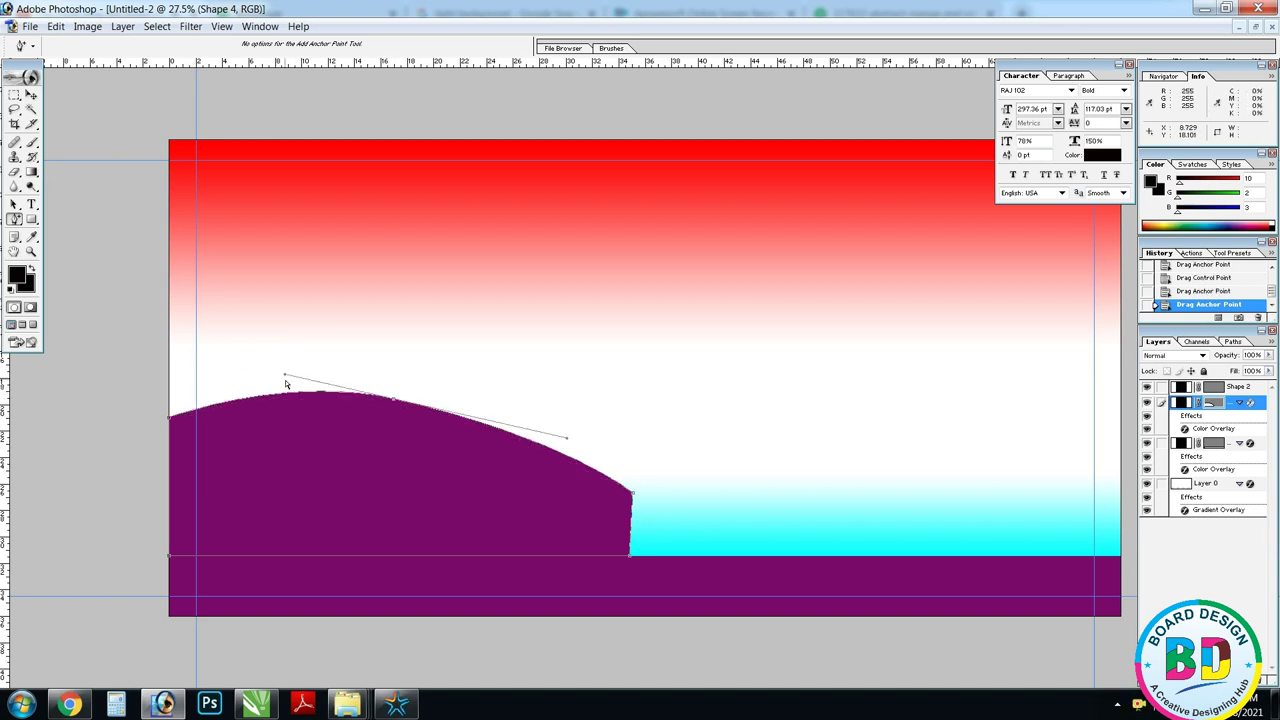
left_click_drag(271, 427, 278, 466)
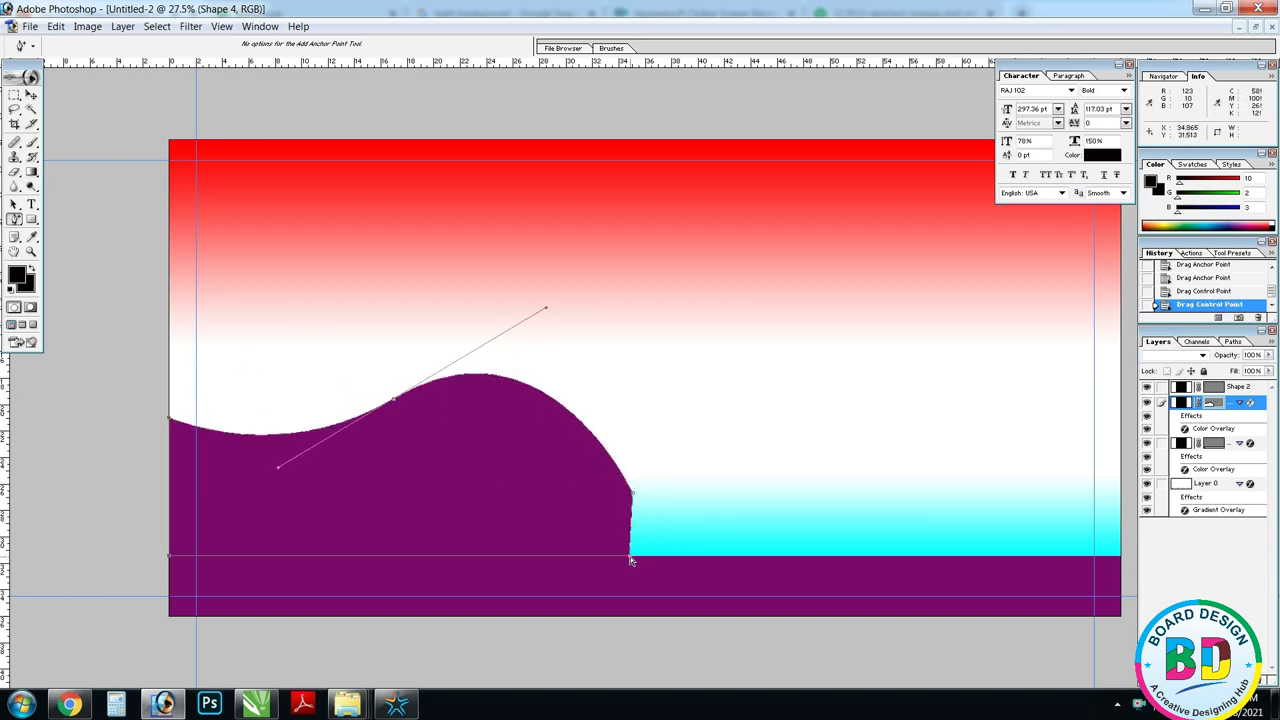
left_click_drag(14, 219, 72, 258)
left_click(632, 492)
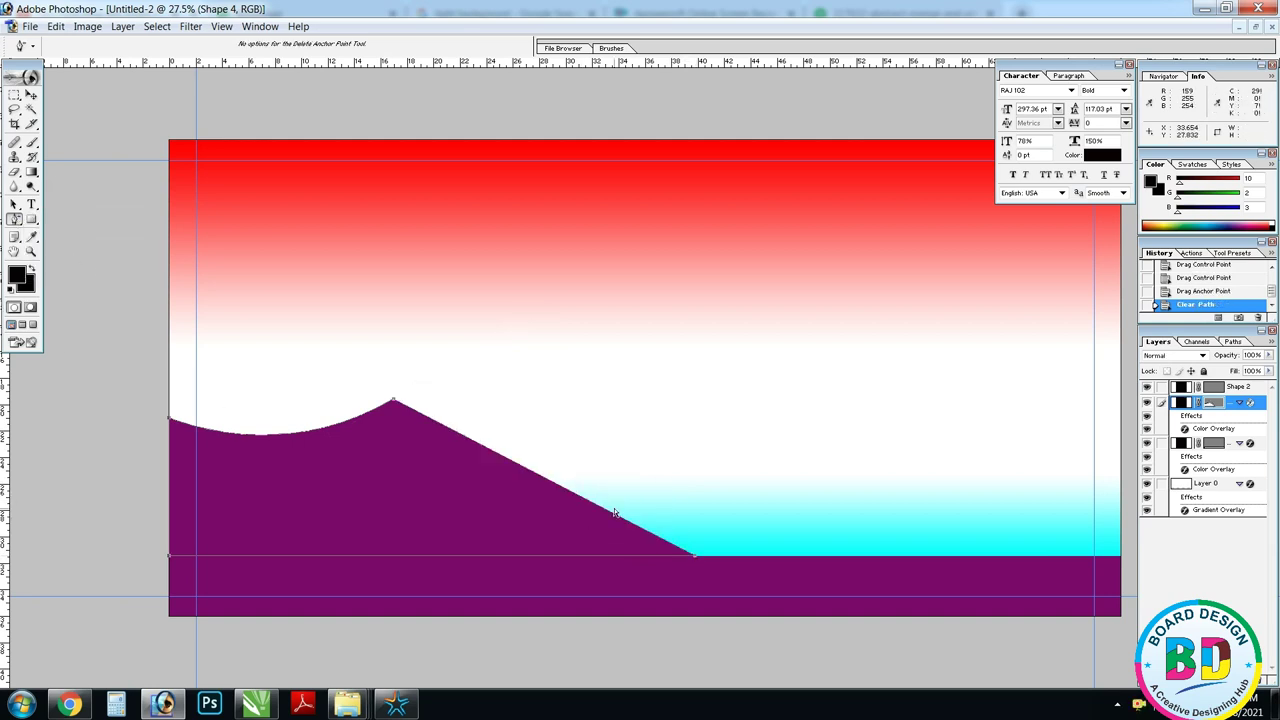
key("ctrl+z")
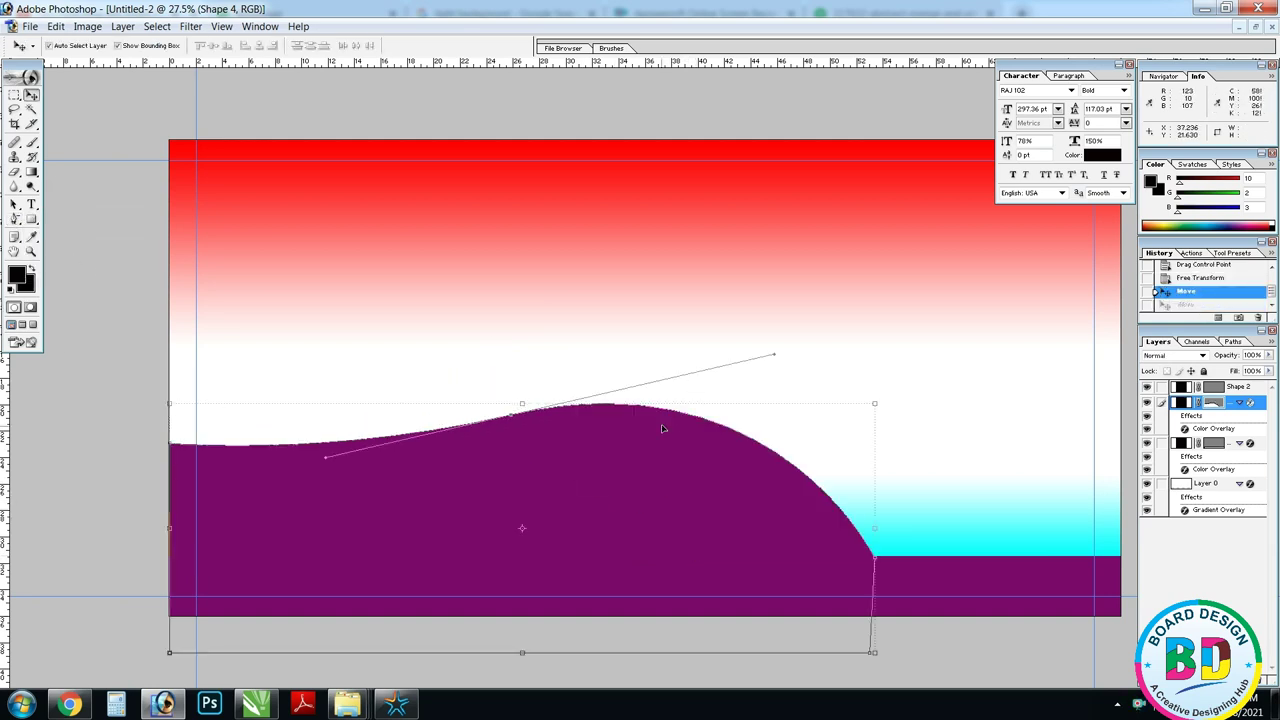
- Move the curved shape up and set its Color Overlay to dark maroon (RGB 87, 0, 0)
left_click_drag(663, 428, 669, 364)
key("alt+l")
key("y")
key("v")
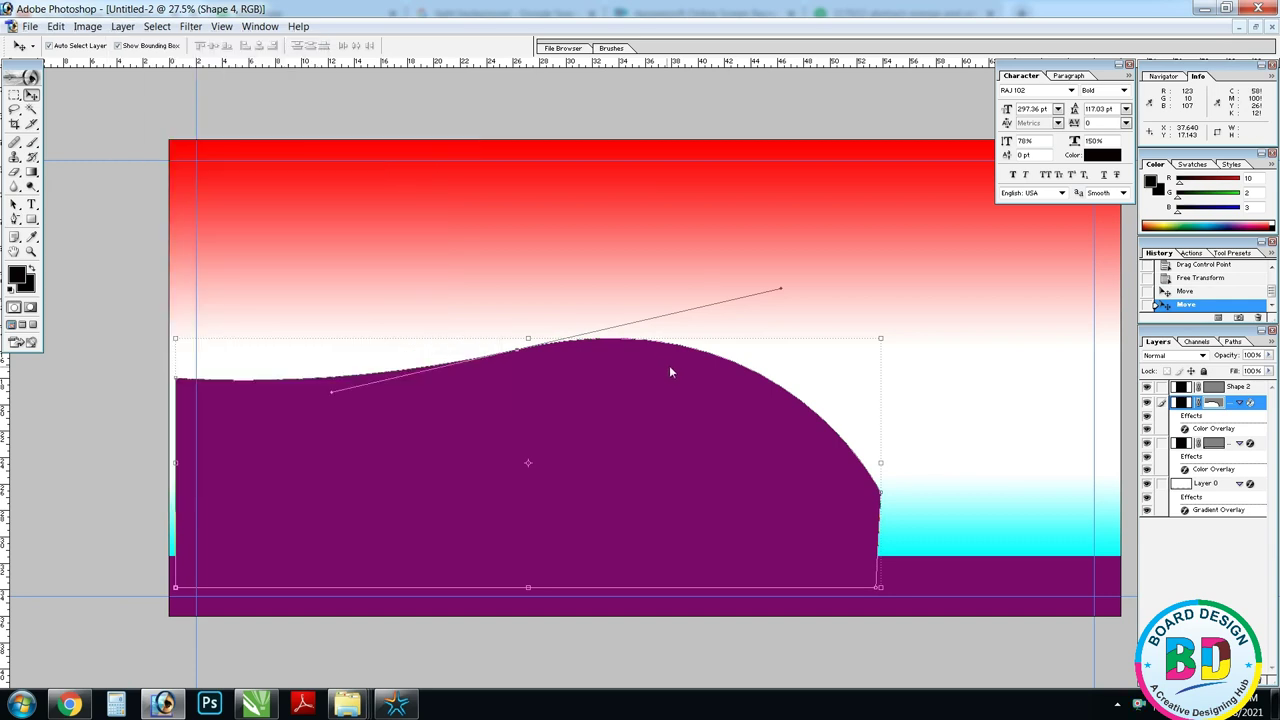
left_click(653, 149)
left_click_drag(1024, 247, 1023, 172)
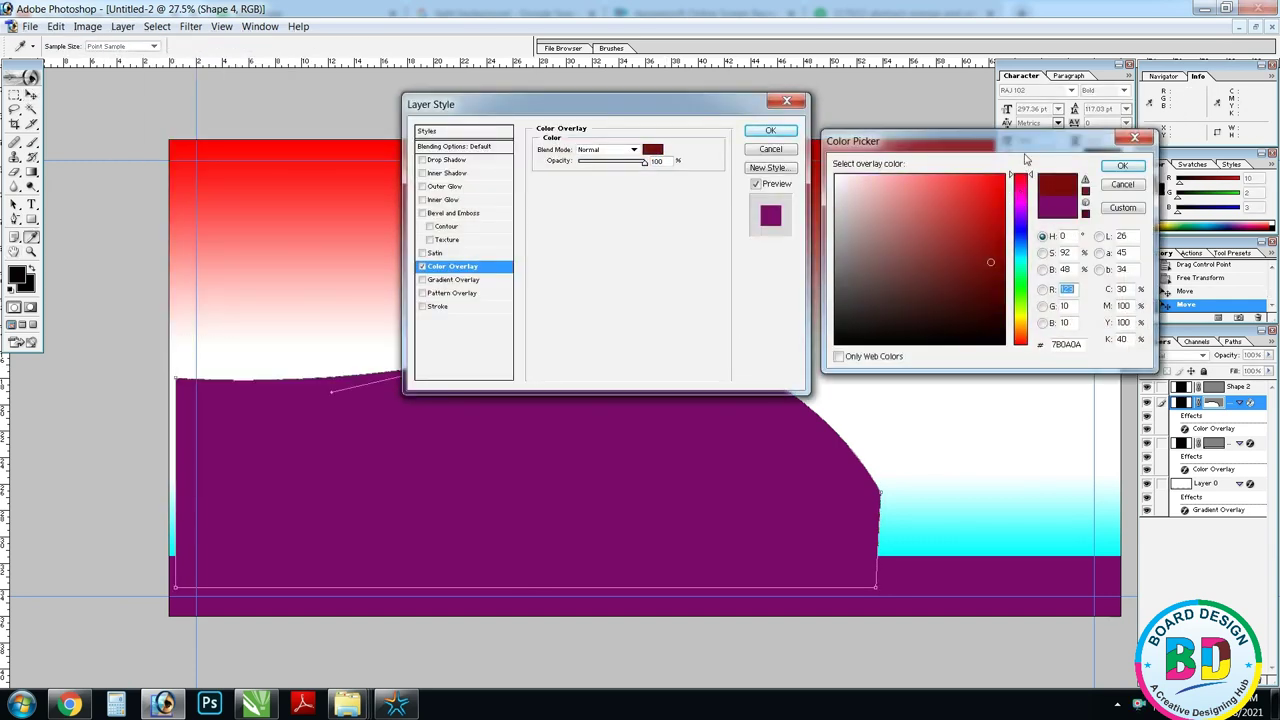
left_click(1004, 277)
key("Return")
key("Return")
- Align the maroon curved shape with the canvas and offset a duplicate of it slightly lower
left_click_drag(611, 408, 611, 436)
key("ctrl+a")
left_click(227, 46)
key("ctrl+d")
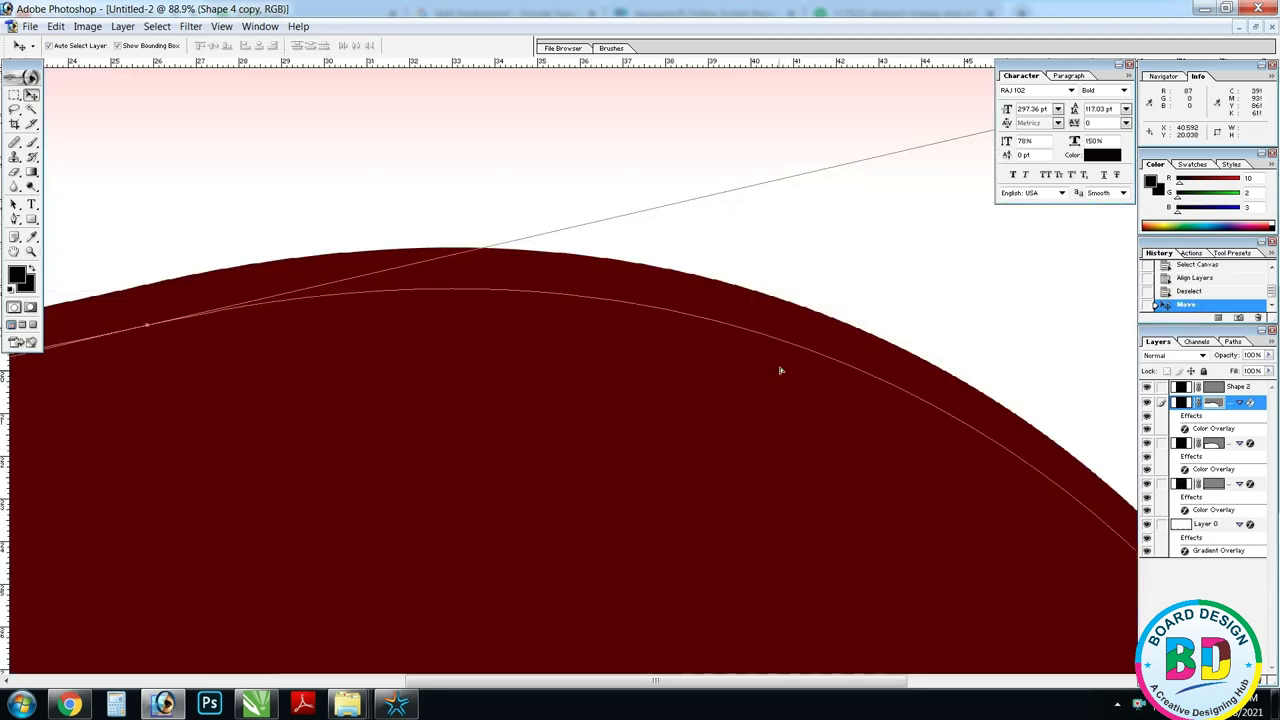
key("shift+Up")
- Change the rear curved shape's Color Overlay to pale pink and shift the curved artwork slightly down
right_click(811, 323)
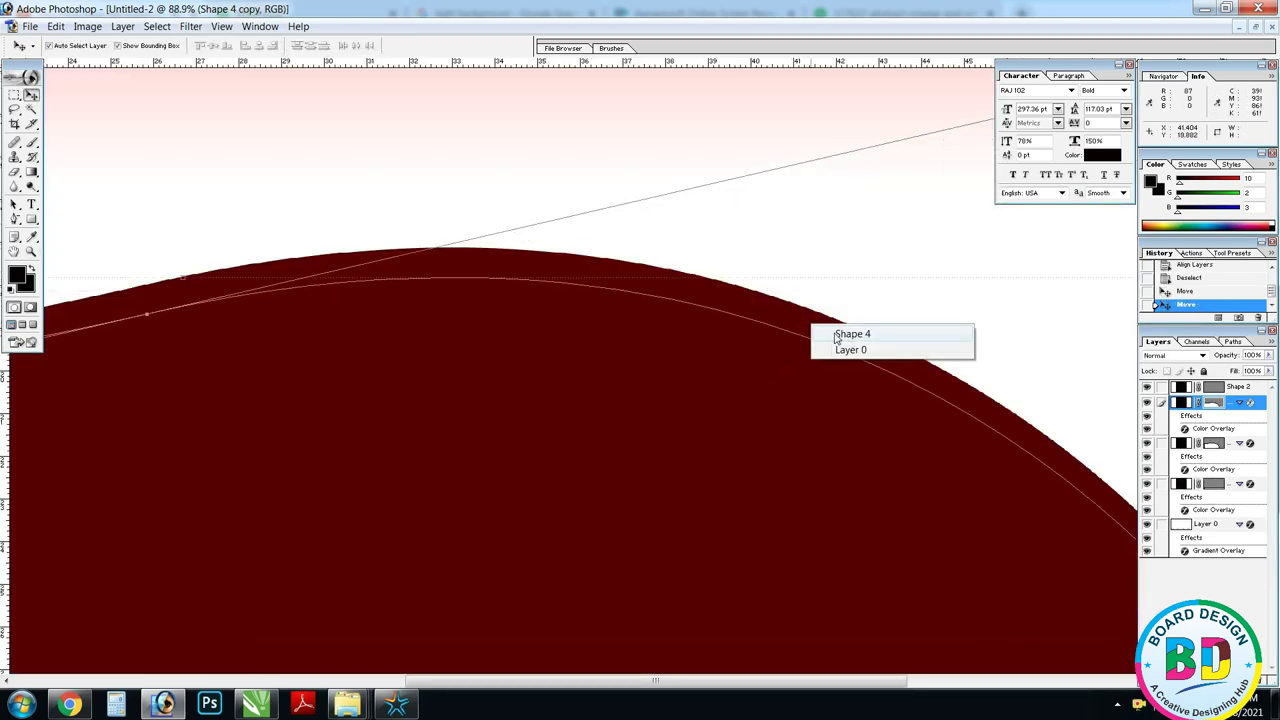
left_click(828, 336)
key("alt+l")
key("y")
key("v")
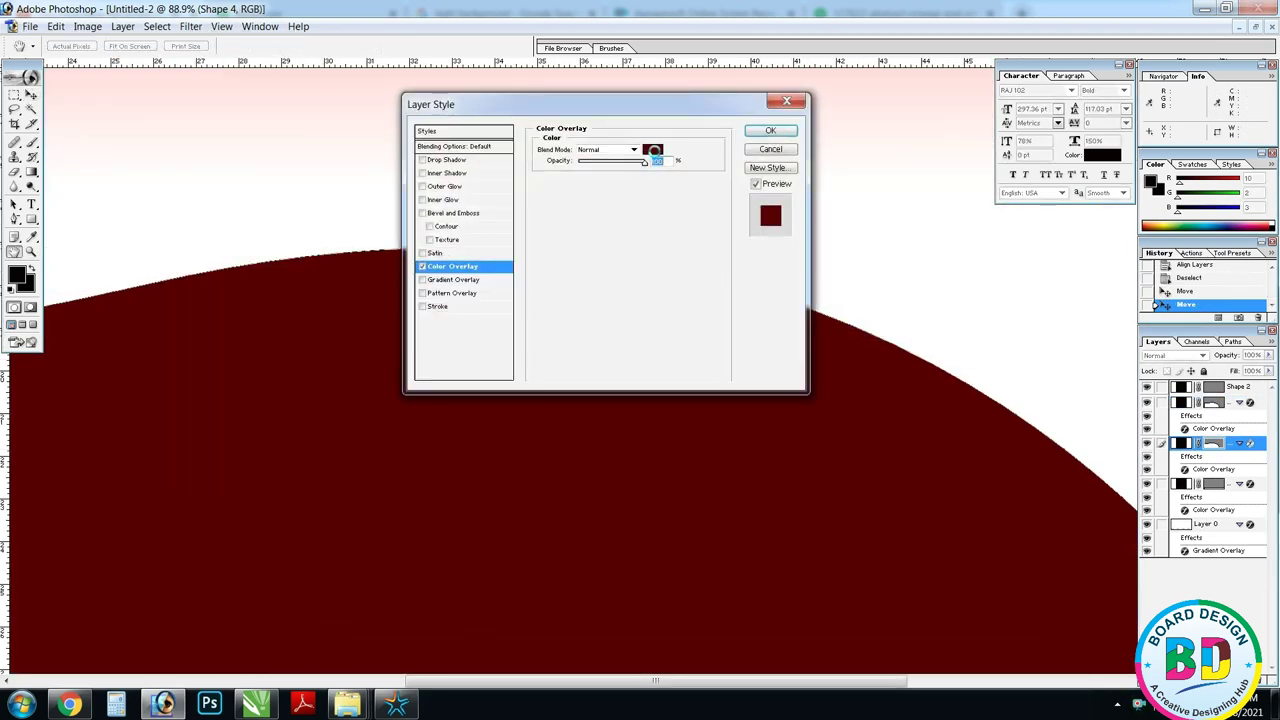
left_click(653, 150)
left_click(866, 184)
key("Return")
key("Return")
key("ctrl+0")
left_click_drag(808, 482, 810, 495)
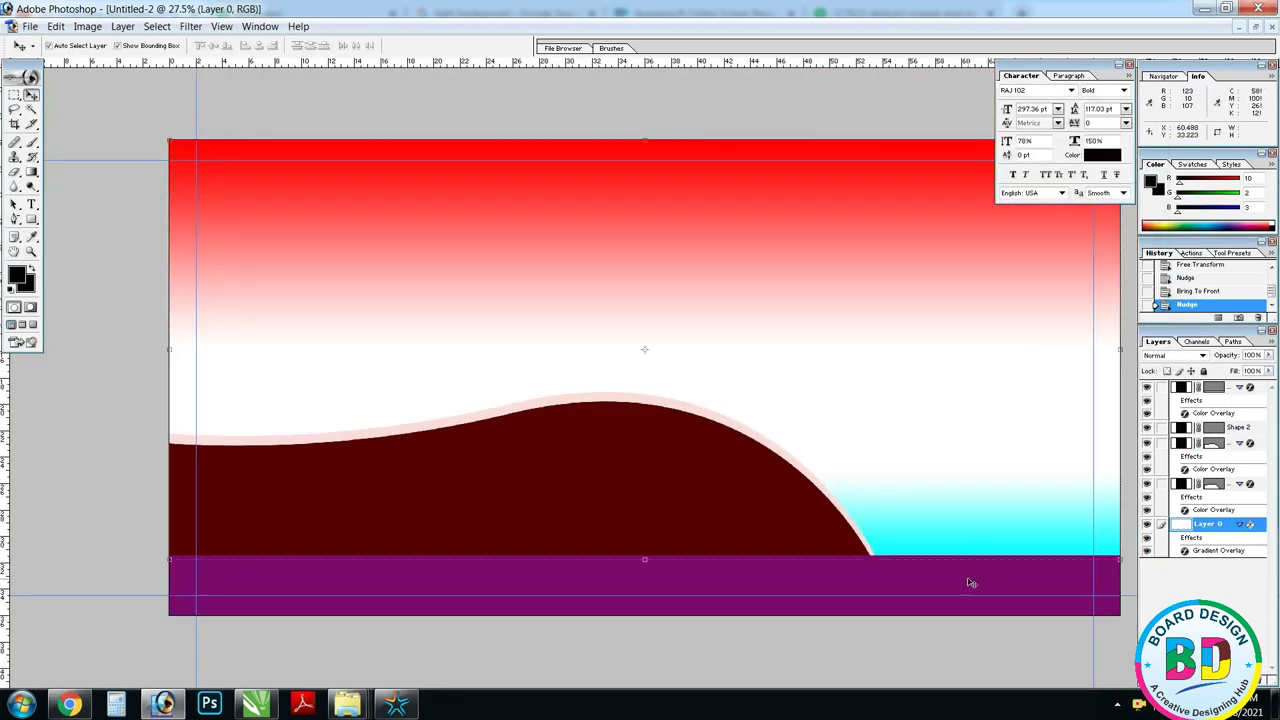
- Add a white Stroke and a Drop Shadow to the purple bottom strip
left_click(983, 578)
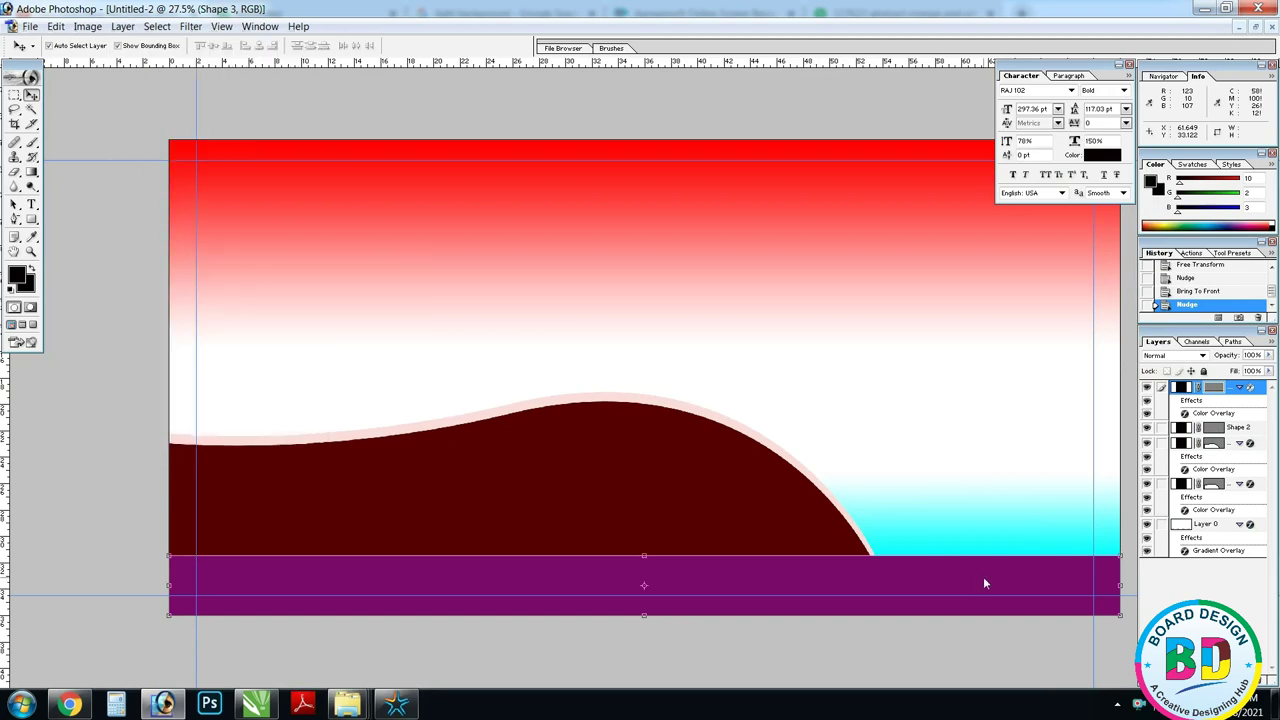
key("alt+l")
key("y")
key("k")
left_click(572, 227)
left_click(834, 173)
key("Return")
key("shift+Up")
left_click(446, 160)
key("Return")
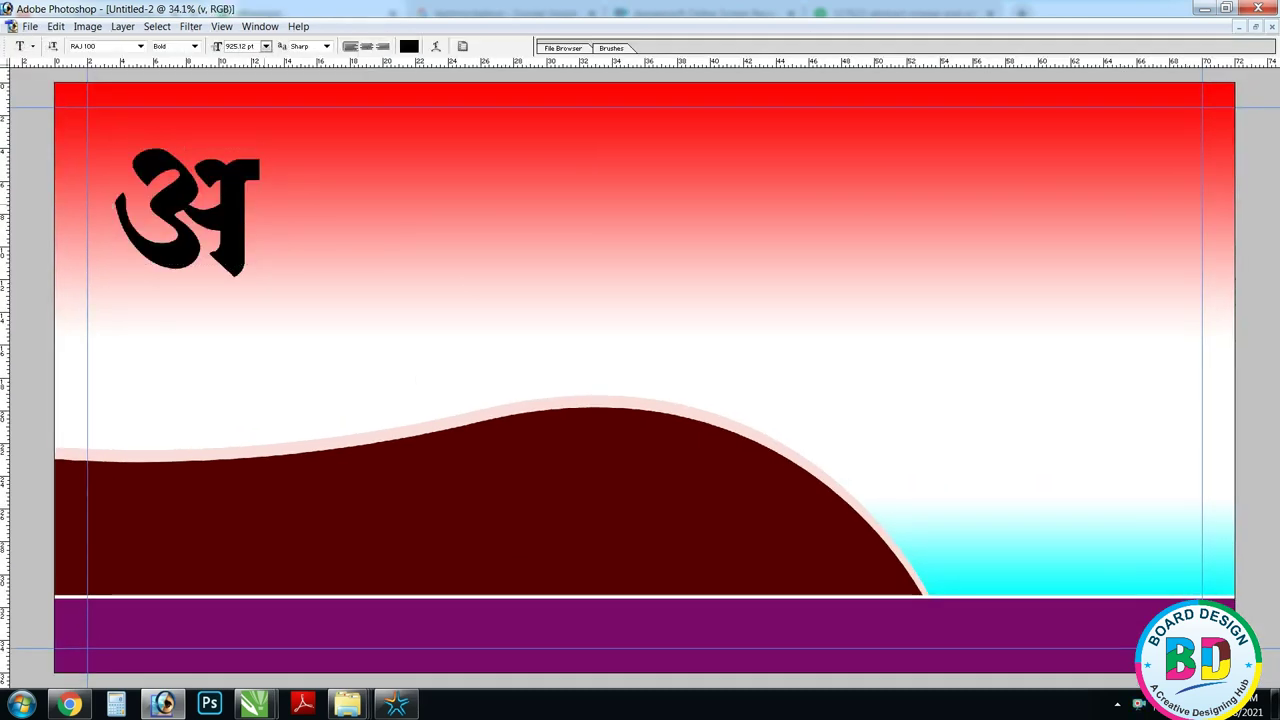
- Write the heading "अनमोल जनरल" in bold RAJ 100 across the top of the banner and scale it down
type("नमोल जन")
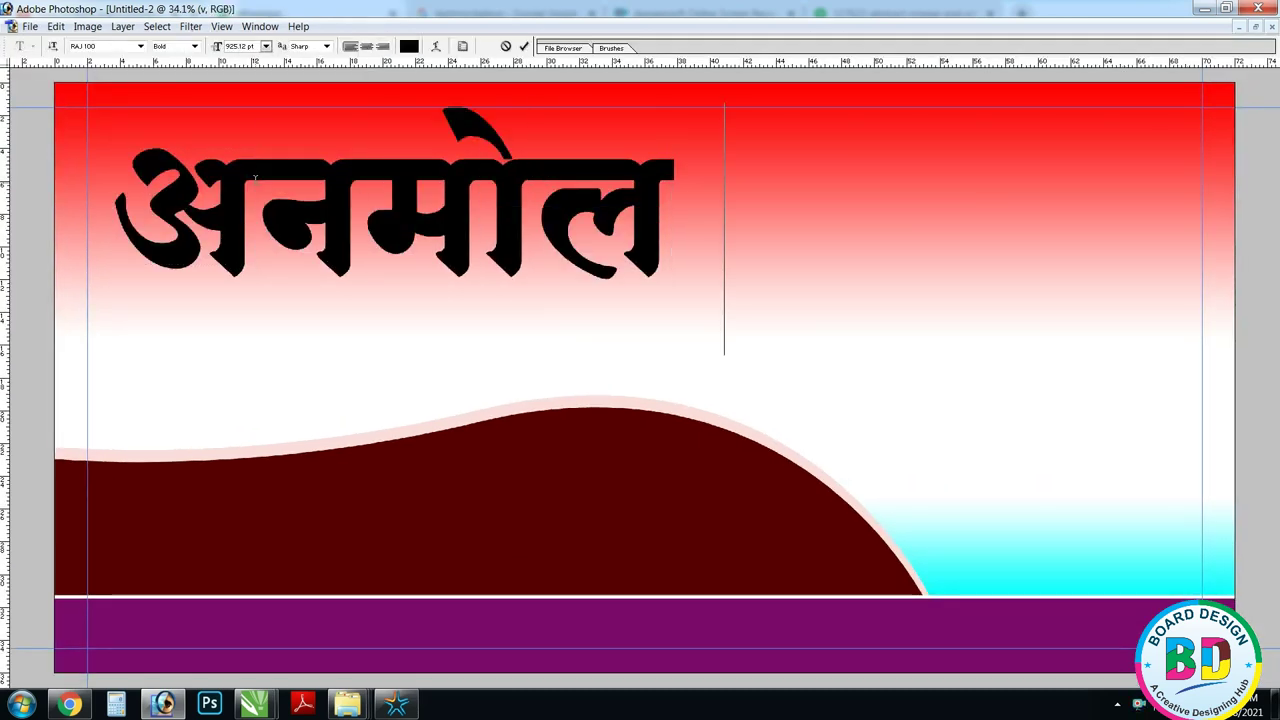
type("रल")
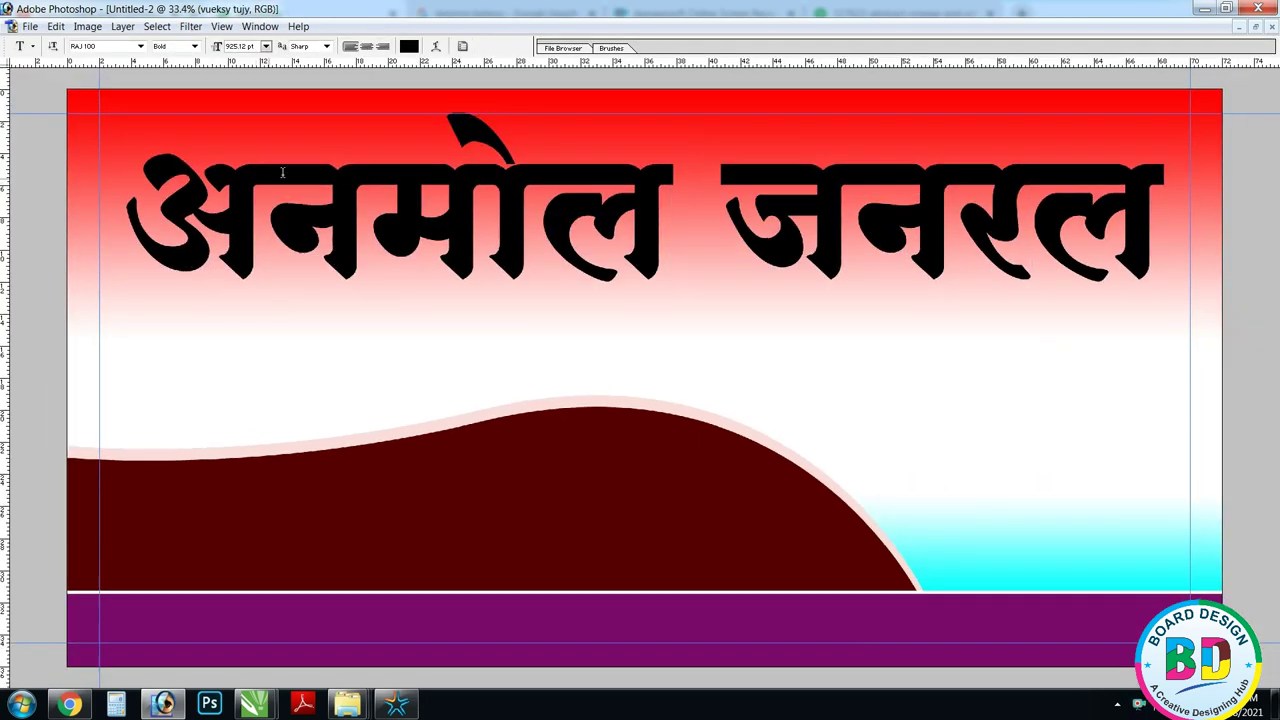
key("ctrl+t")
left_click_drag(1172, 282, 865, 268)
key("Return")
- Nudge the heading down and append the word "स्टोर" to it
key("shift+Down")
key("shift+Down")
key("shift+Down")
key("shift+Down")
type("t")
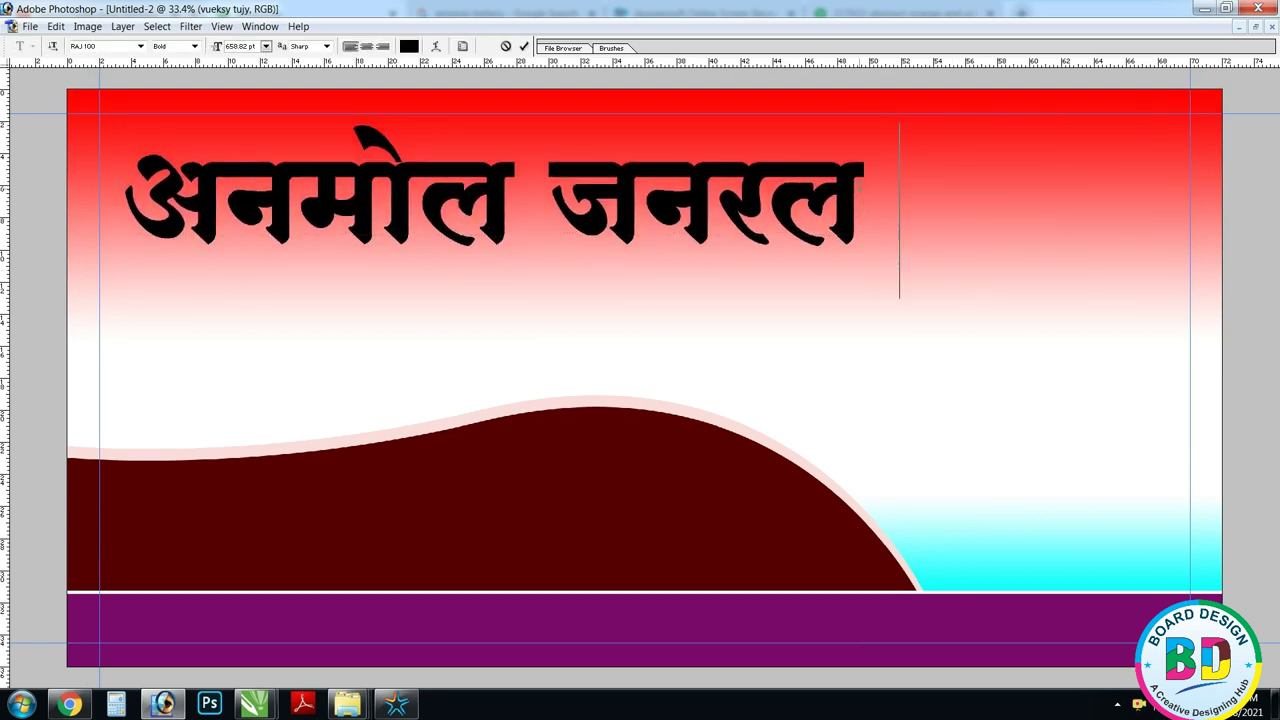
type("स्टोर")
- Stretch the heading to the side and top guides, at 109% width and 124.1% height
key("ctrl+t")
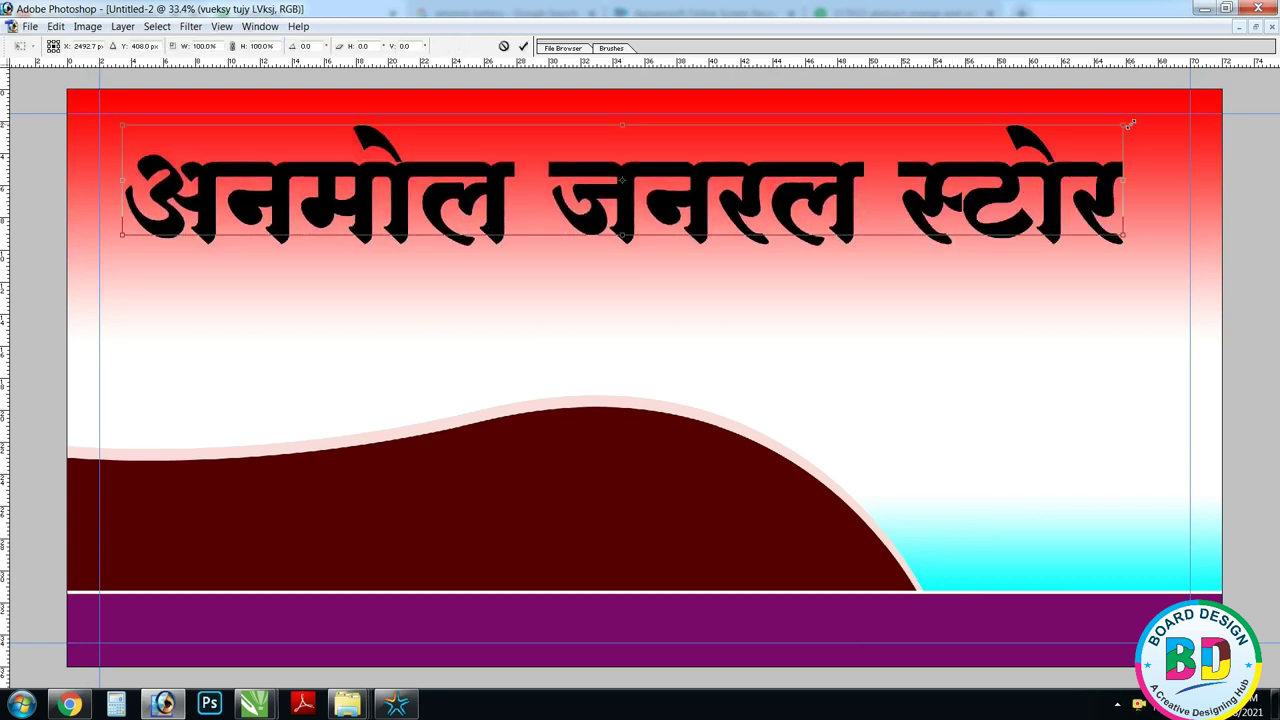
left_click_drag(1125, 124, 1190, 113)
left_click_drag(122, 234, 99, 245)
key("Return")
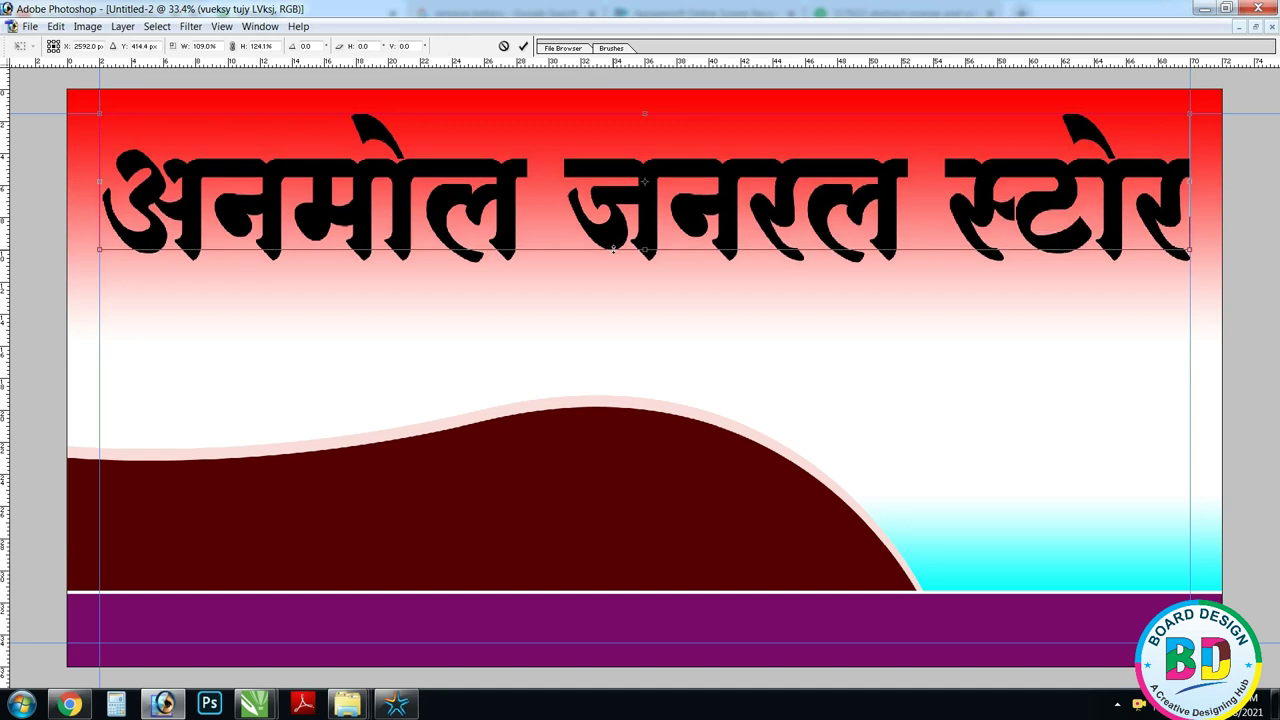
key("ctrl+0")
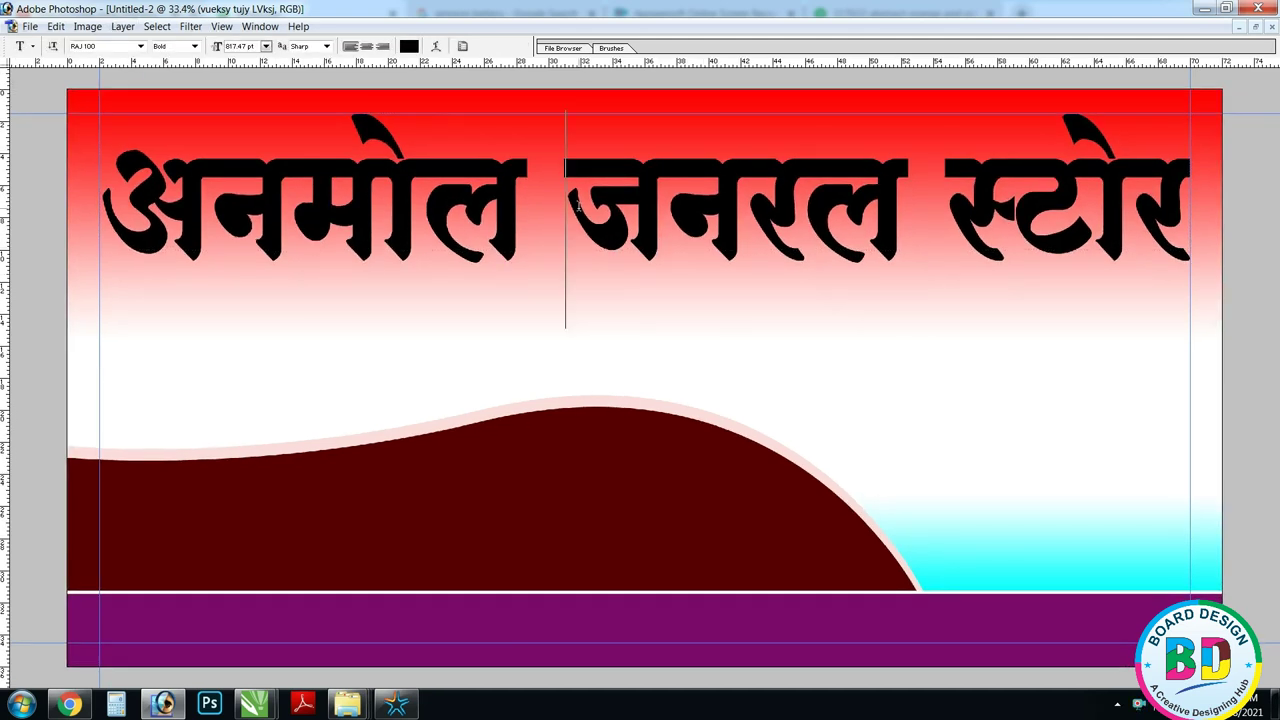
- Shorten the heading text to "अनमोल"
key("shift+ctrl+End")
key("Delete")
key("ctrl+Return")
- Duplicate the word "अनमोल" to its right and change the copy's text to "जनरल स्टोर"
left_click_drag(508, 177, 955, 178)
key("t")
left_click(871, 178)
key("ctrl+a")
type("जनरल स्टोर")
key("ctrl+Return")
key("v")
- Apply a Gradient Overlay to the word "अनमोल" and set the gradient's end stop to bright blue
right_click(498, 180)
left_click(517, 190)
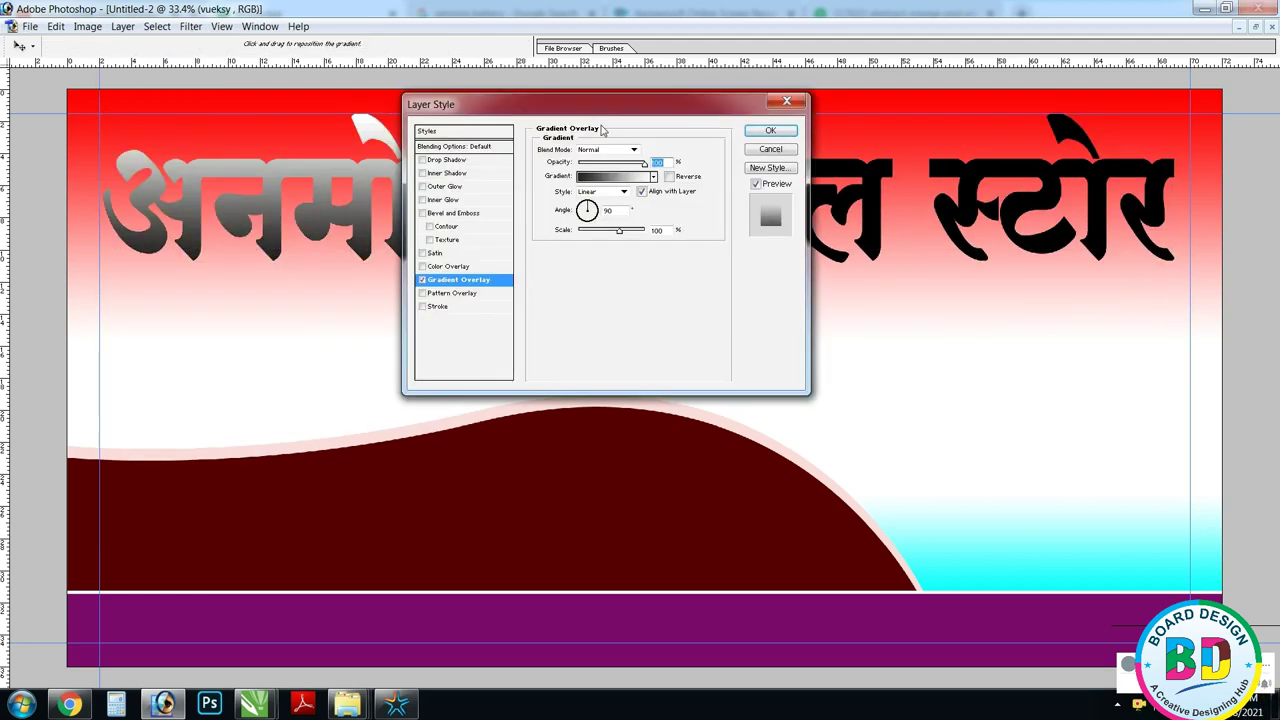
left_click_drag(460, 105, 757, 155)
left_click(905, 227)
left_click(584, 476)
left_click(1021, 232)
left_click(1003, 175)
key("Return")
- Set the start stop of the word's gradient to black
double_click(523, 421)
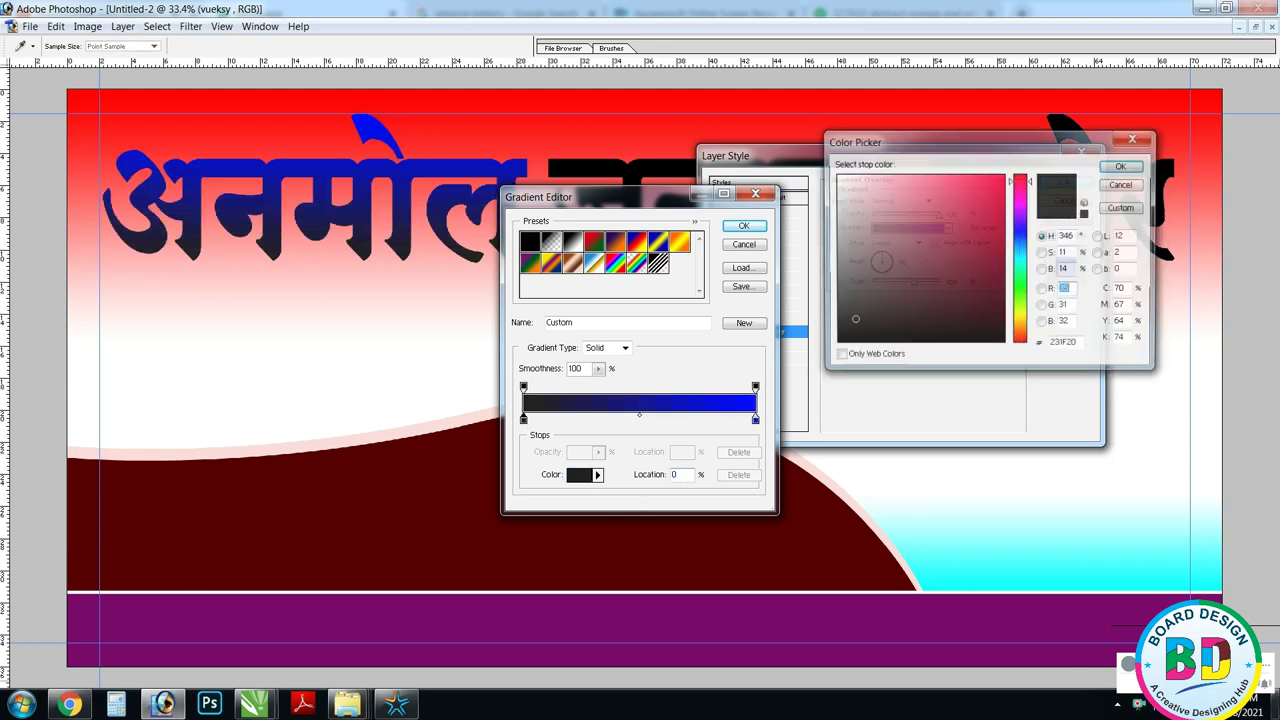
left_click_drag(940, 290, 1157, 394)
key("Return")
left_click(746, 227)
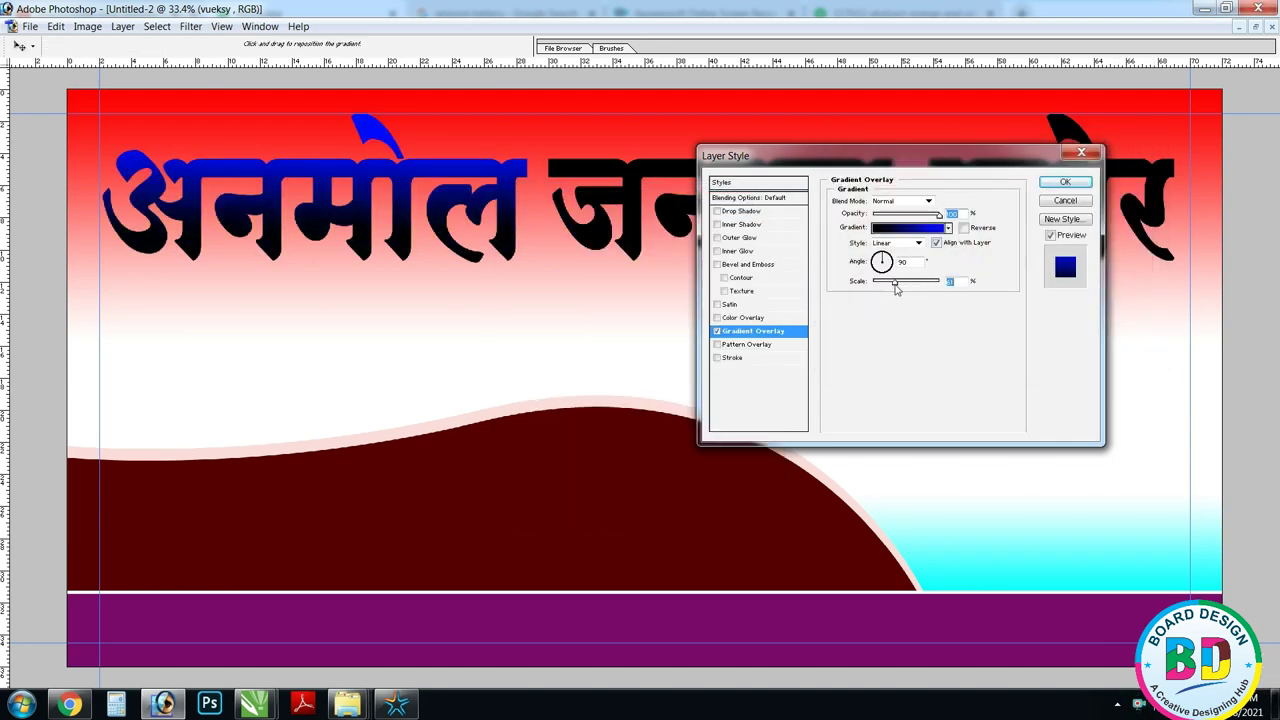
- Outline the word "अनमोल" with a white outside Stroke and enable its Drop Shadow
key("Return")
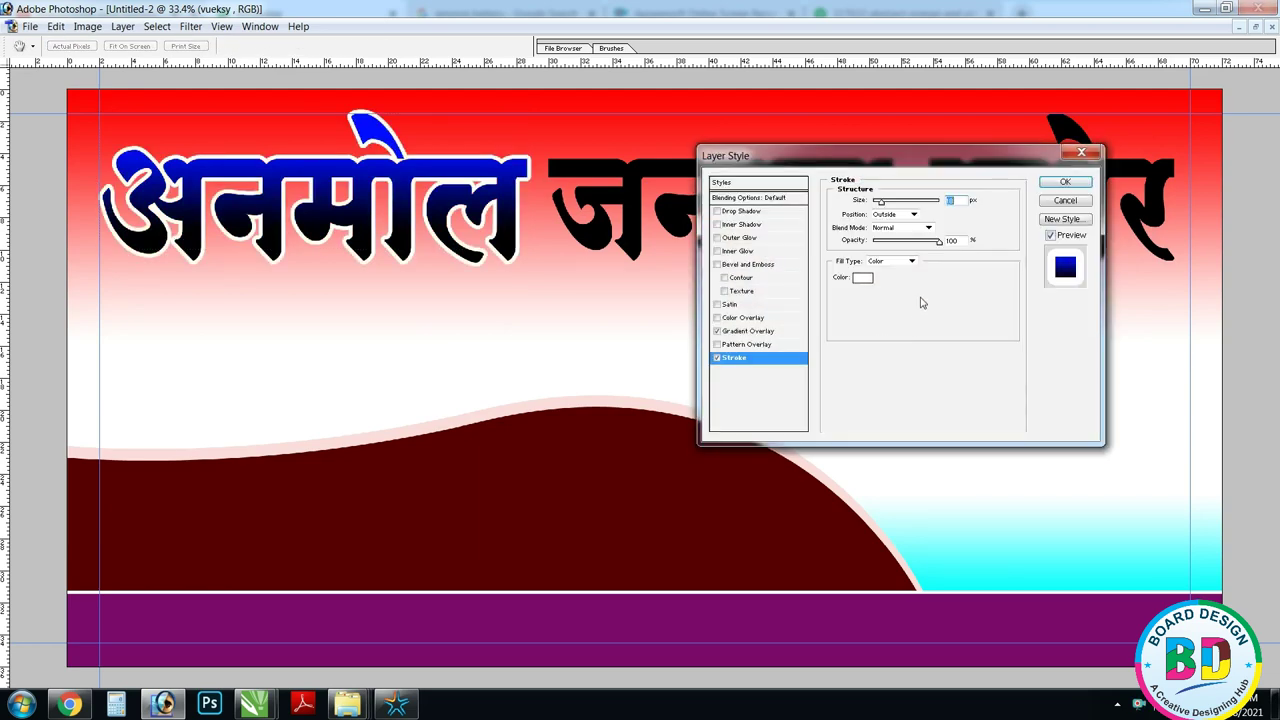
key("ctrl+alt+0")
left_click(716, 211)
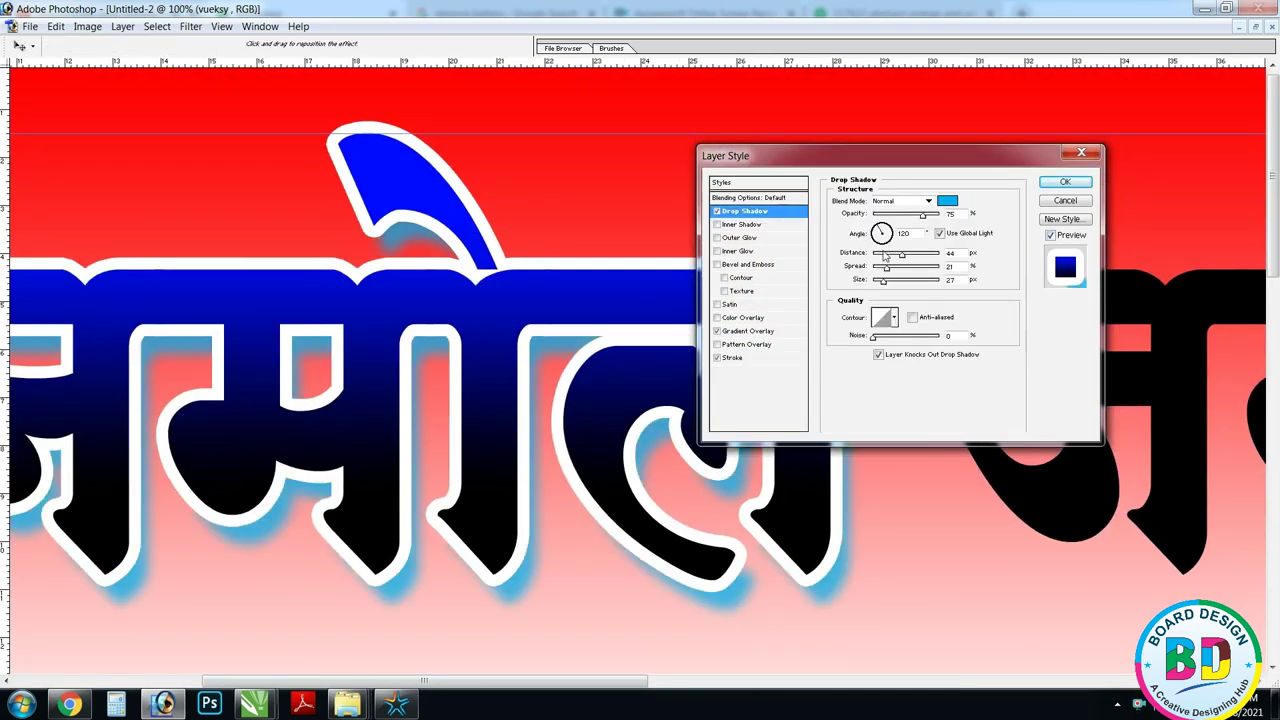
- Set the word's Drop Shadow to red (FF0000) at 100% opacity, increase its distance and apply the layer style
left_click(947, 201)
left_click(1003, 339)
type("255")
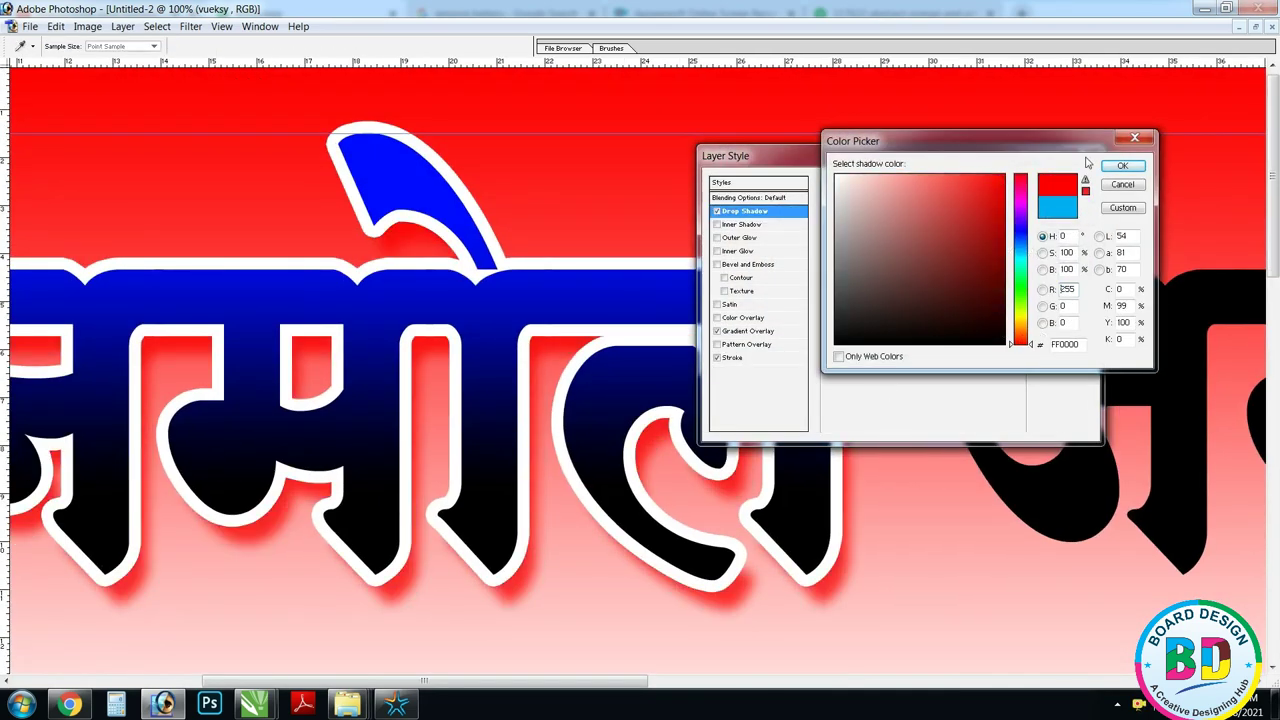
key("Return")
left_click_drag(902, 256, 908, 258)
key("Return")
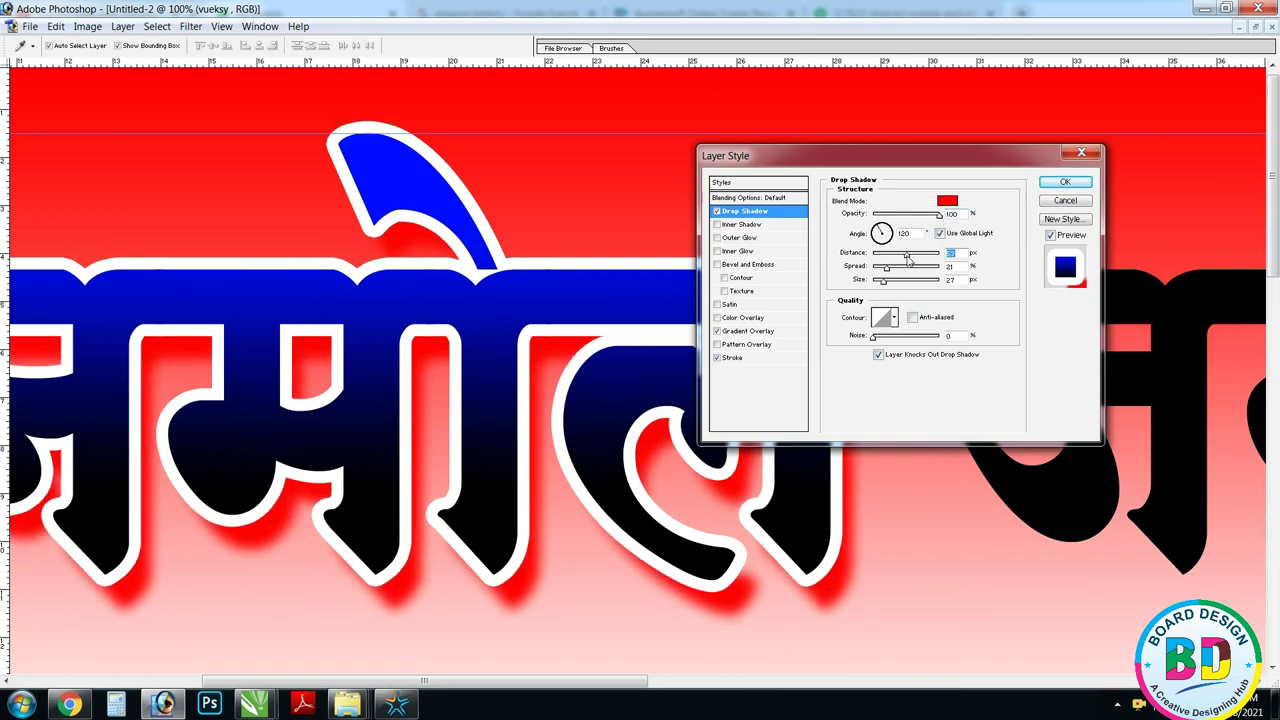
key("ctrl+0")
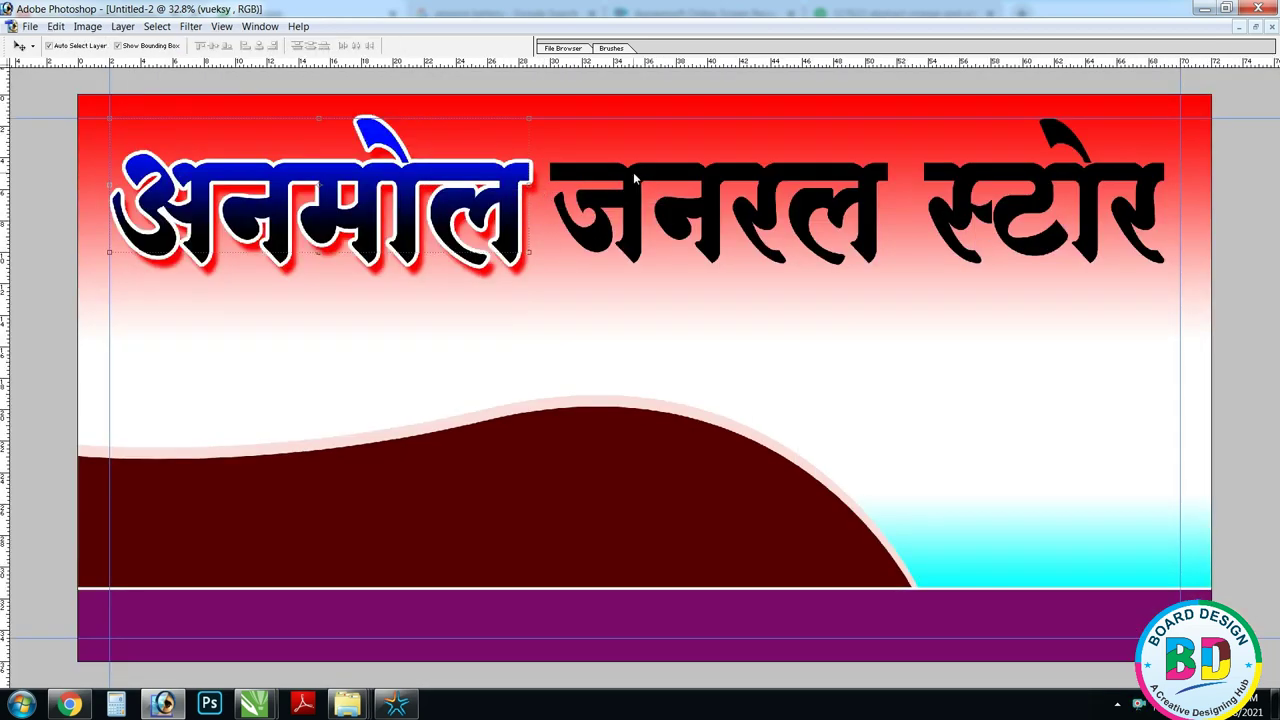
- Paste the layer style of "अनमोल" onto the text "जनरल स्टोर"
right_click(634, 176)
left_click(677, 184)
key("alt+l")
key("y")
key("p")
- Set the end stop of the Gradient Overlay on "जनरल स्टोर" to dark green
key("alt+l")
key("y")
key("g")
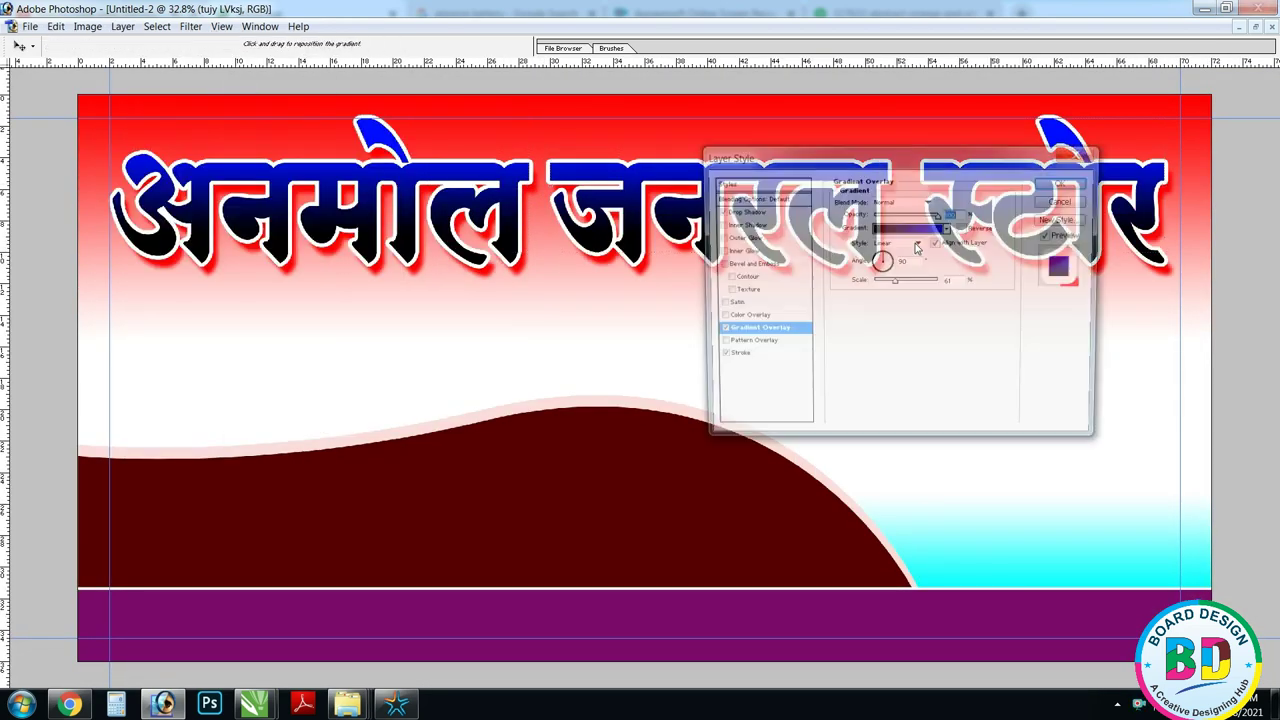
left_click(910, 228)
double_click(755, 422)
left_click(1021, 290)
mouse_move(999, 282)
left_mouse_down()
mouse_move(997, 314)
mouse_move(1001, 295)
left_mouse_up()
key("Return")
- Set the start stop of the gradient on "जनरल स्टोर" to dark red and move the Layer Style dialog off the text
left_click(578, 475)
left_click(1000, 292)
key("Return")
key("Return")
left_click_drag(842, 155, 351, 255)
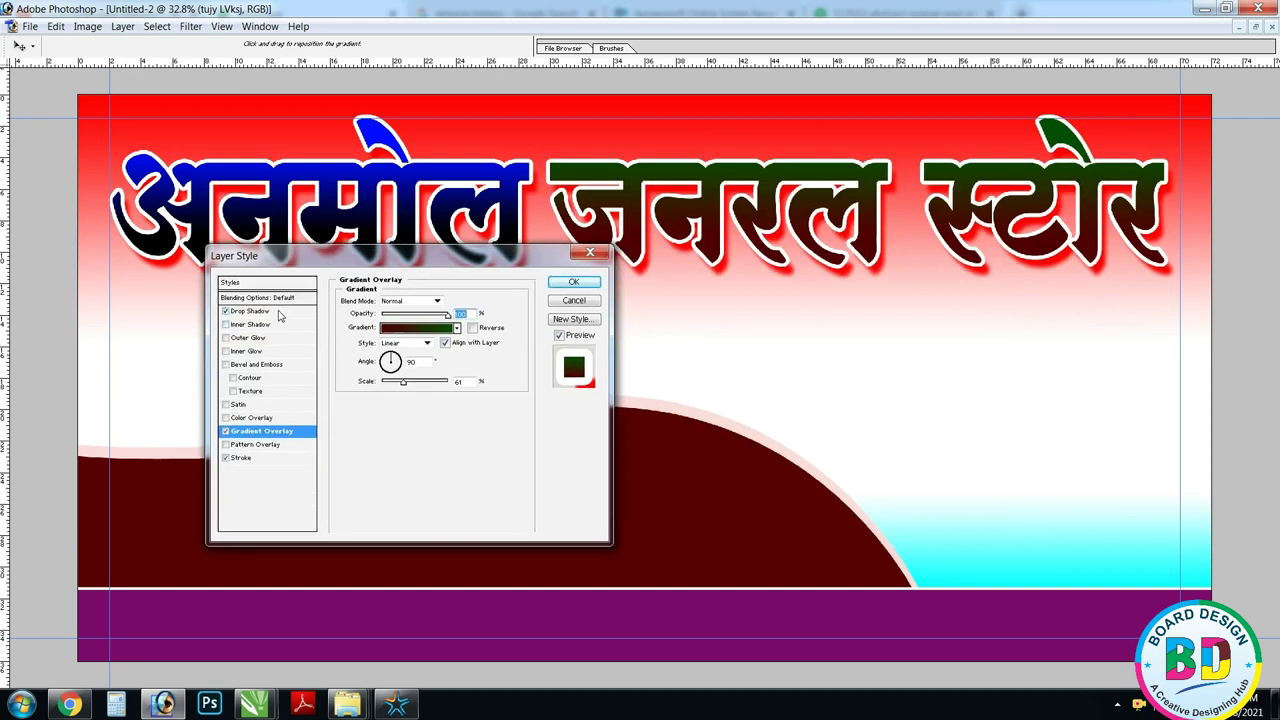
- Set the Drop Shadow colour of "जनरल स्टोर" to cyan and apply the layer style
left_click(265, 311)
left_click(456, 300)
left_click(1020, 264)
left_click(991, 208)
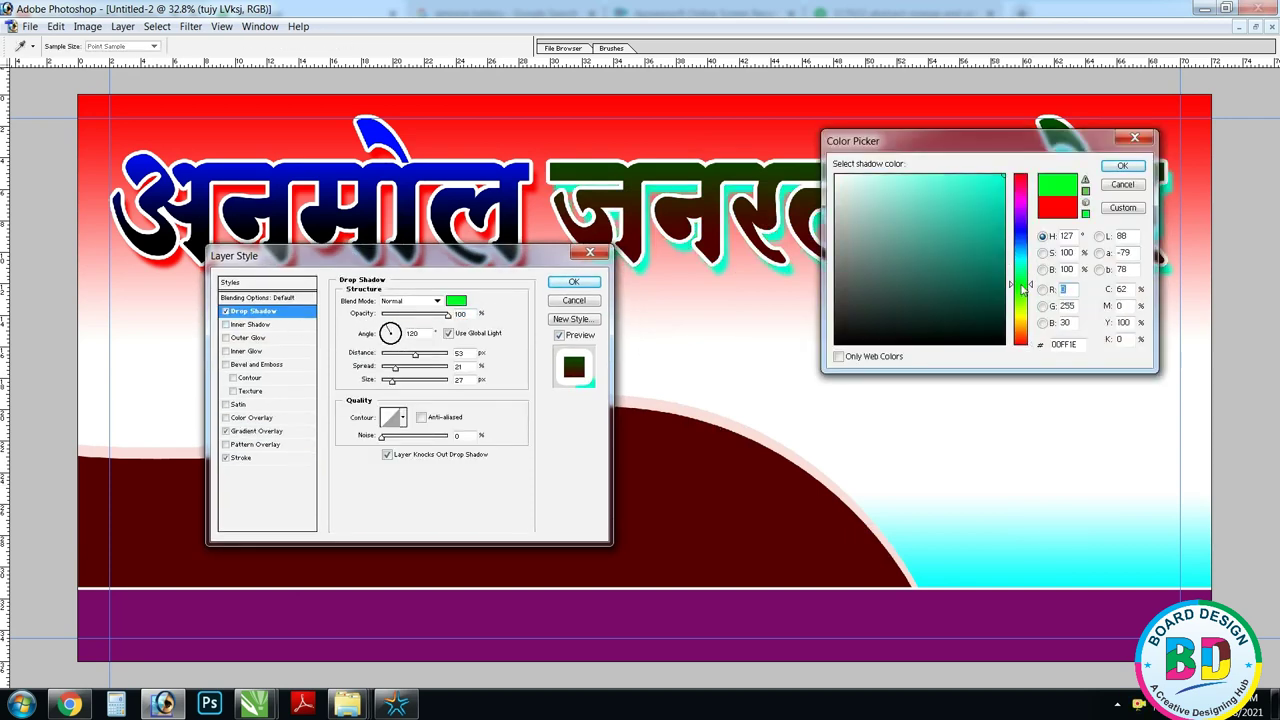
left_click_drag(1022, 287, 1023, 253)
key("Return")
key("Return")
key("v")
key("ctrl+0")
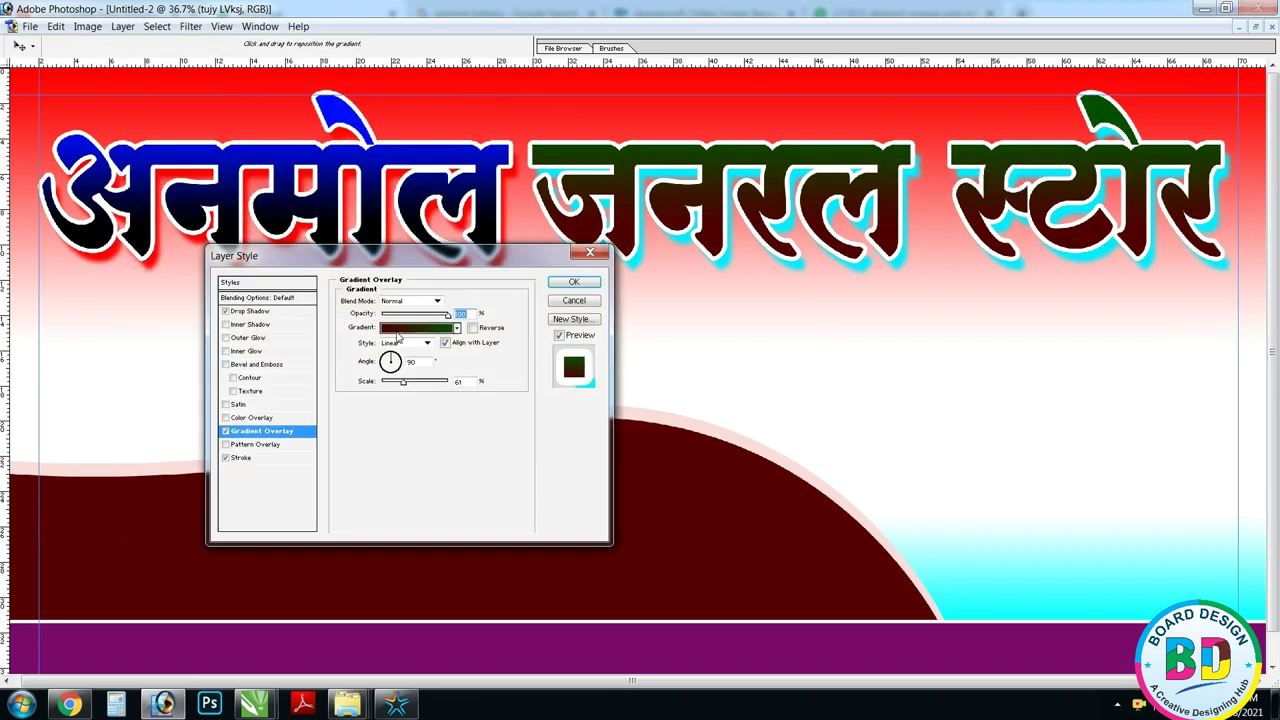
- Try a gradient from magenta to dark purple on "जनरल स्टोर"
left_click(418, 327)
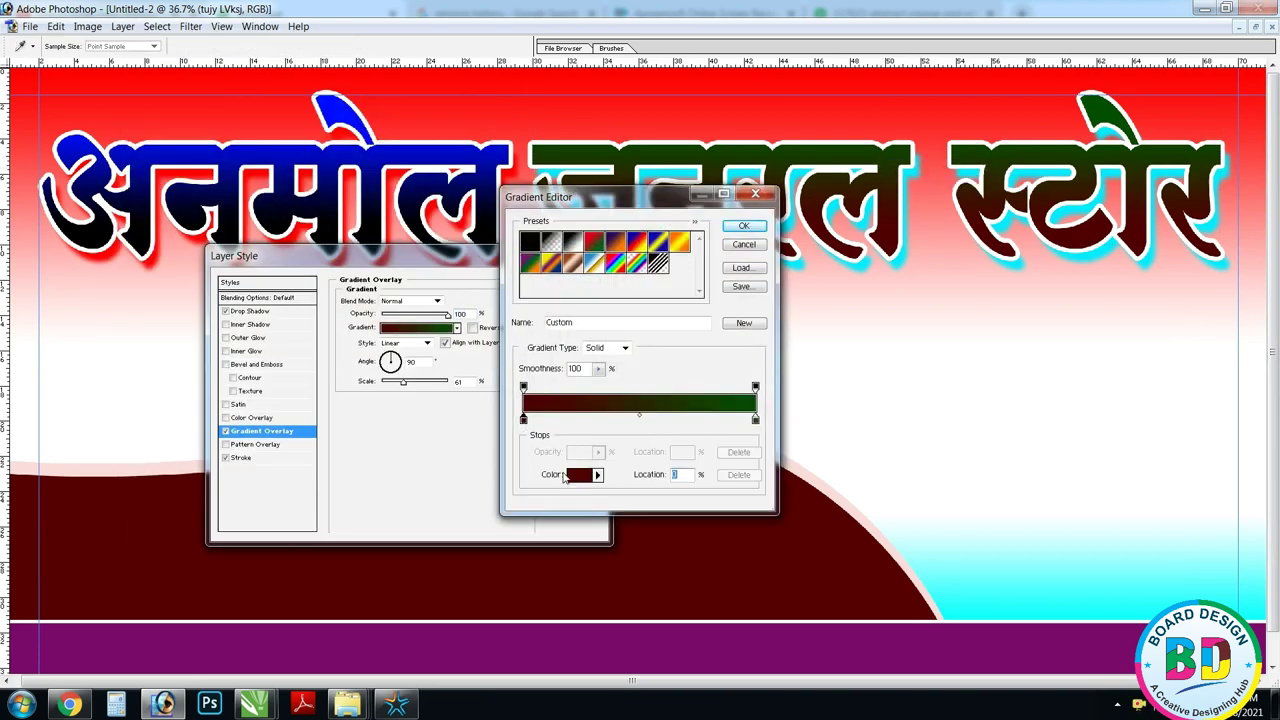
left_click(576, 475)
left_click(1019, 203)
left_click(1004, 177)
key("Return")
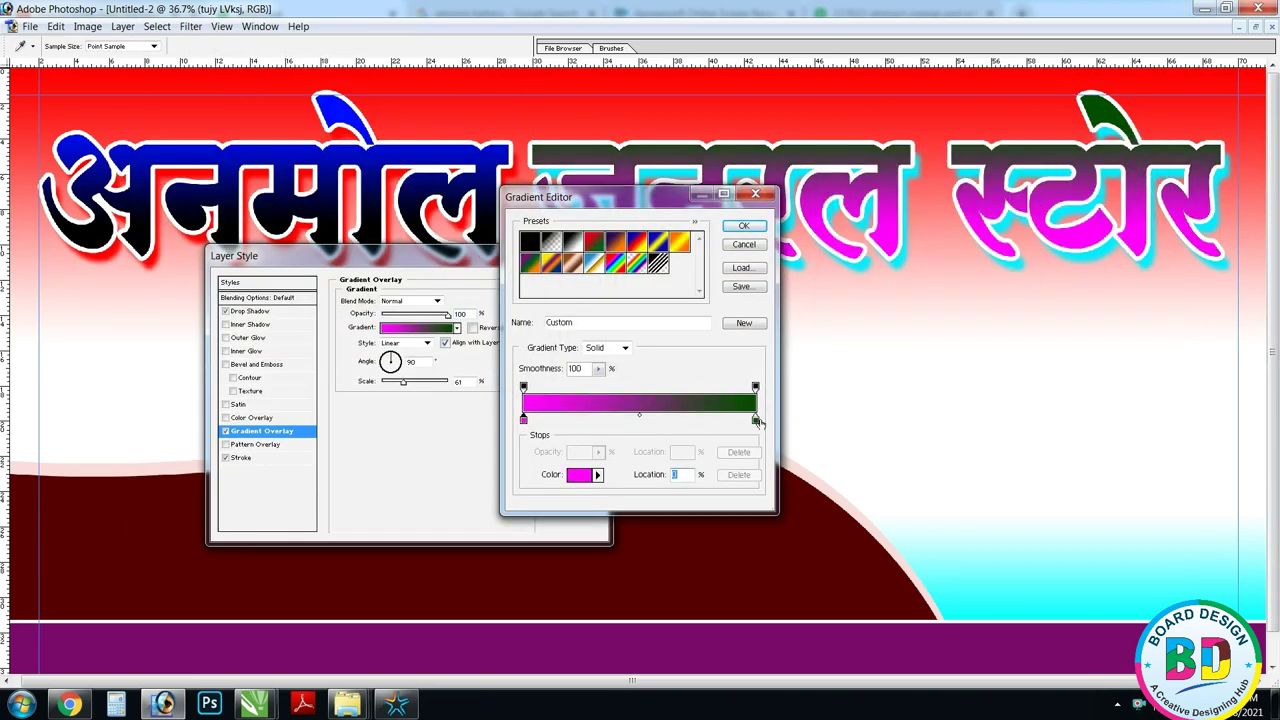
left_click(579, 474)
left_click(1020, 205)
left_click(998, 271)
left_click(1122, 165)
left_click(743, 225)
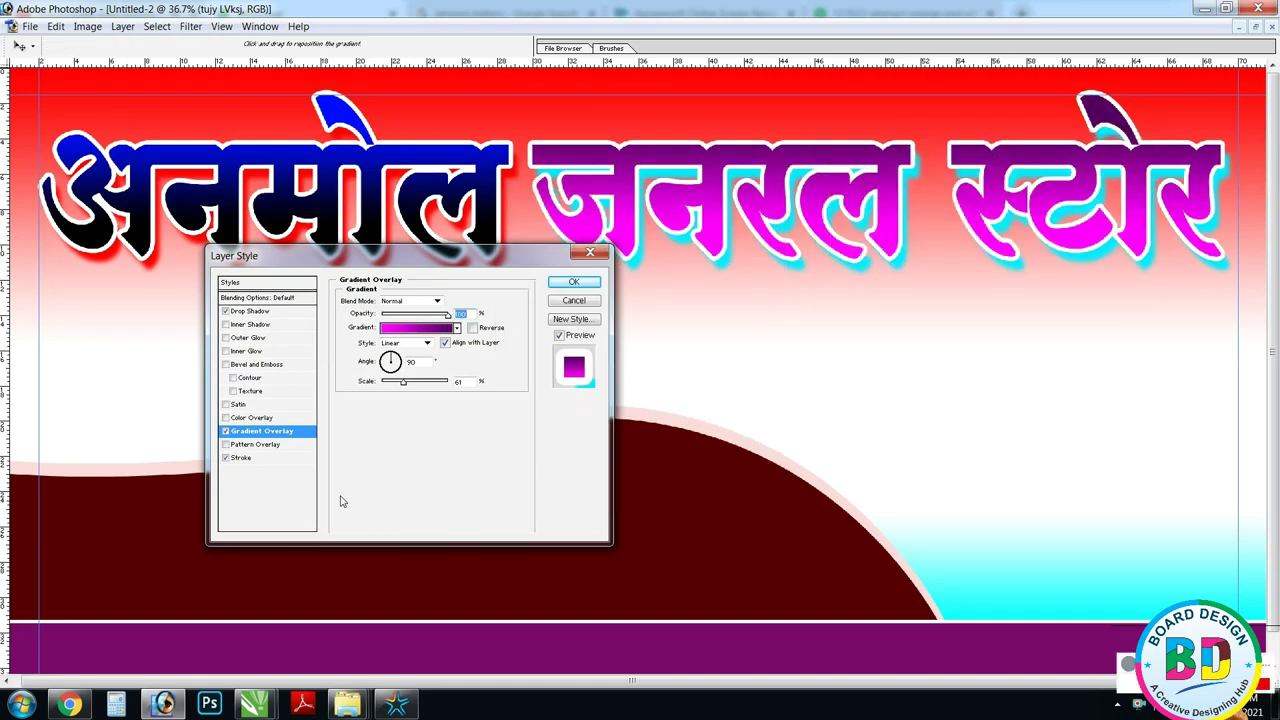
- Try a black outside Stroke on "जनरल स्टोर", then discard the pending style changes
left_click(242, 457)
left_click(371, 377)
left_click_drag(960, 312, 969, 369)
key("Return")
key("Down")
key("Down")
key("Down")
key("Down")
key("Down")
key("Down")
key("Down")
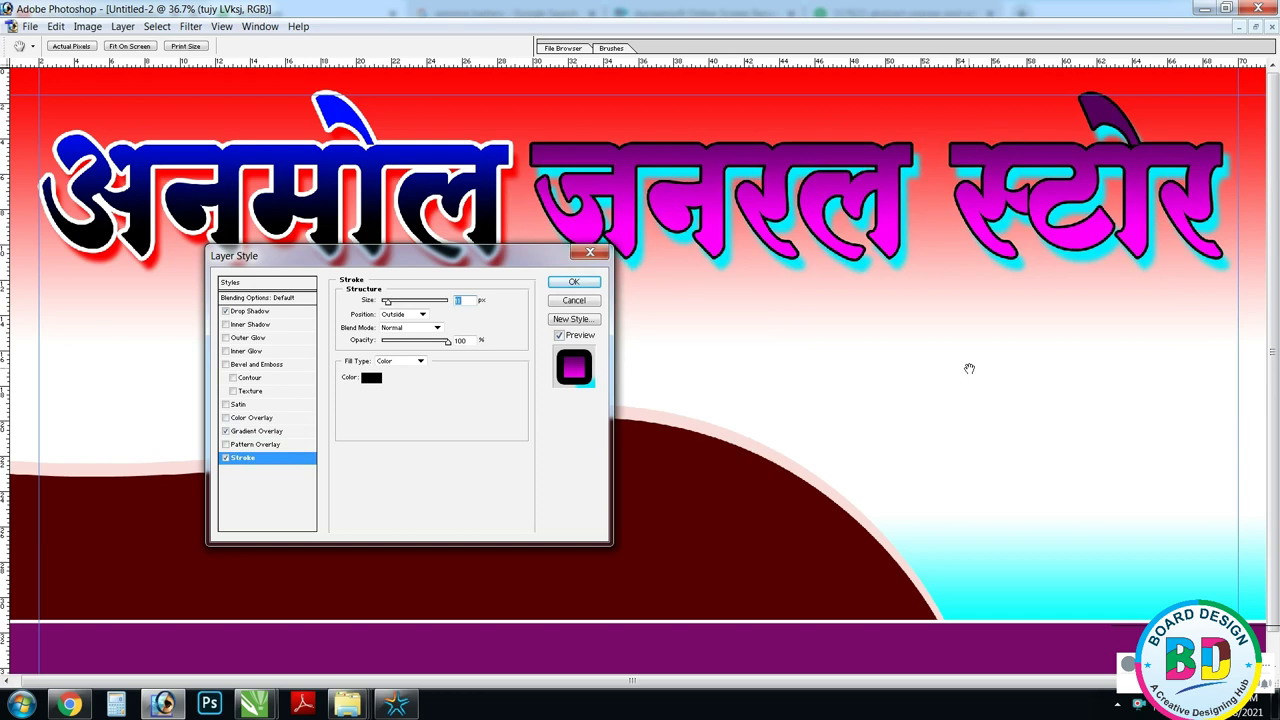
key("Escape")
key("ctrl+0")
- Try another colour for the end stop of the gradient on "जनरल स्टोर"
key("alt+l")
key("y")
key("n")
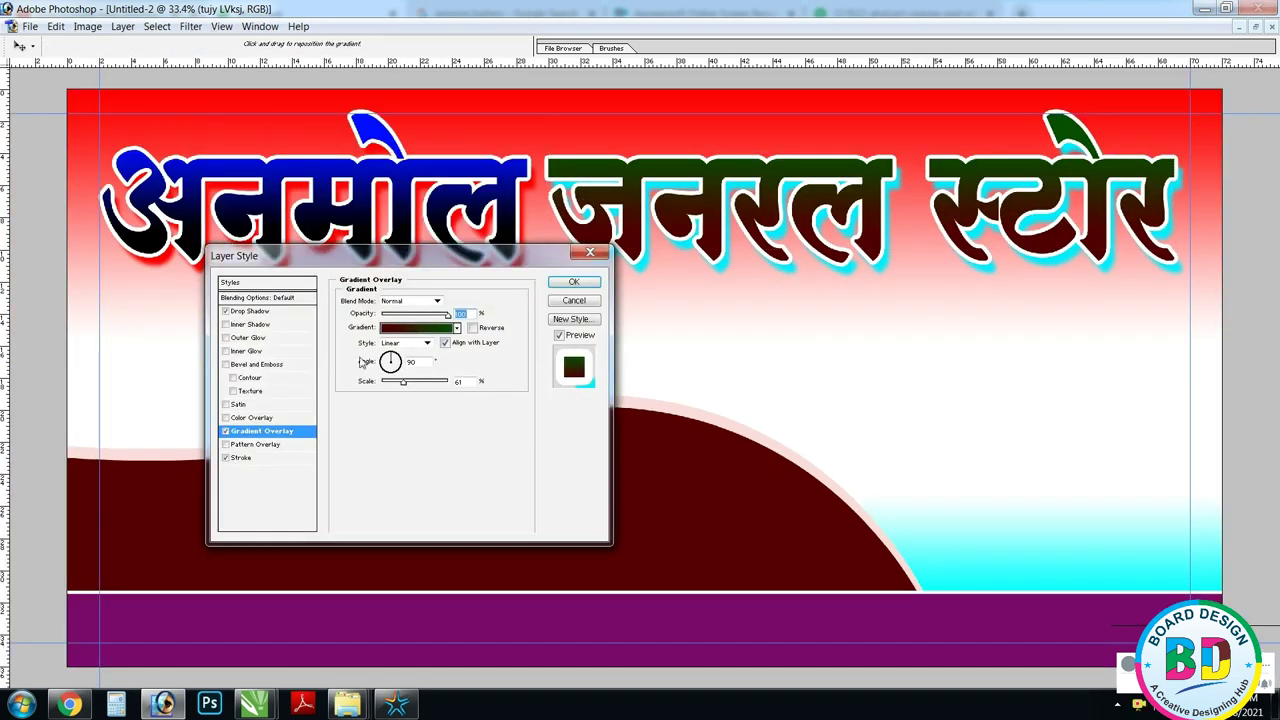
left_click(418, 327)
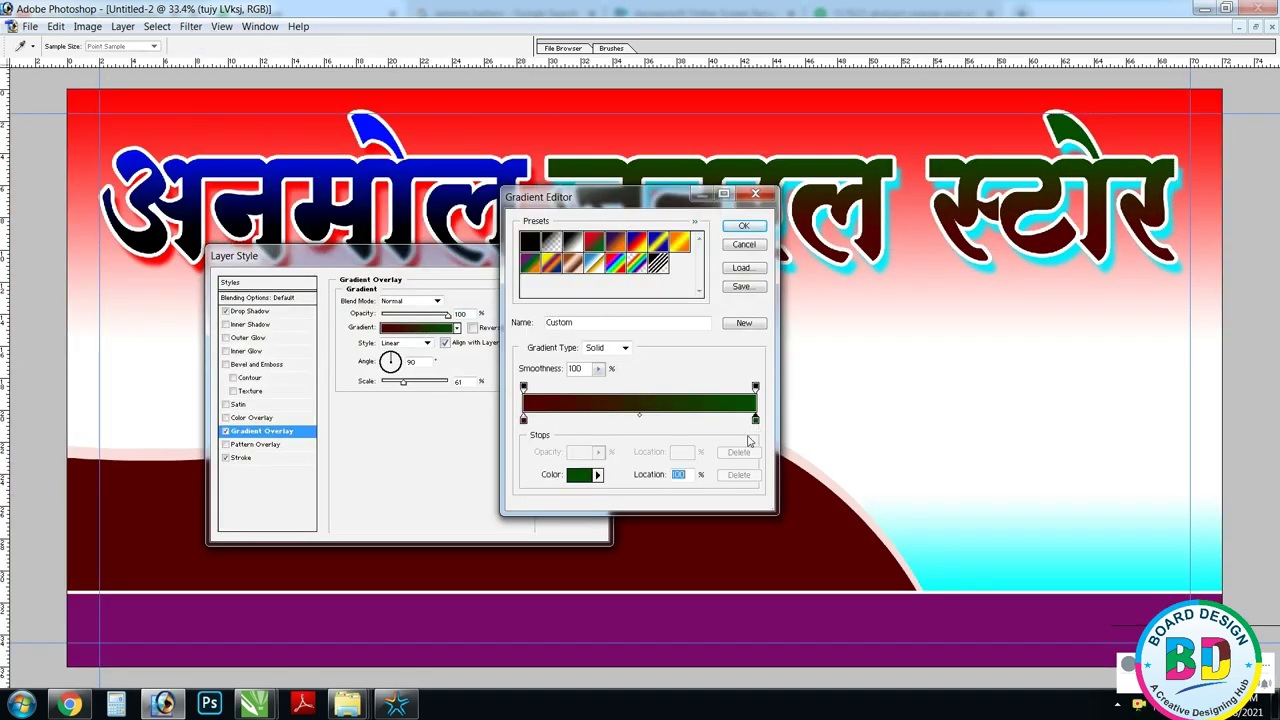
double_click(755, 418)
left_click(1020, 315)
left_click_drag(990, 200, 1031, 151)
key("Return")
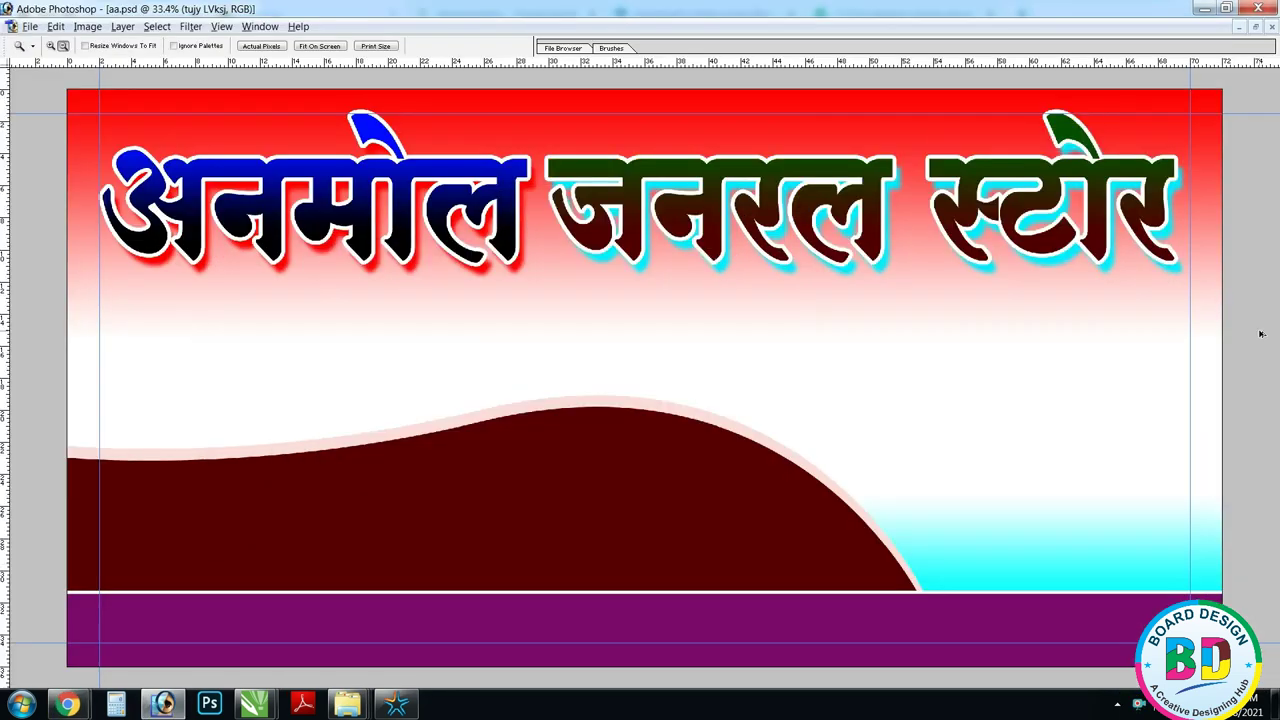
- Scale the two-line white product list to fit inside the dark red curved shape
left_click_drag(860, 572, 808, 566)
key("Return")
key("ctrl+t")
left_click_drag(456, 480, 456, 475)
left_click_drag(808, 506, 788, 506)
key("Escape")
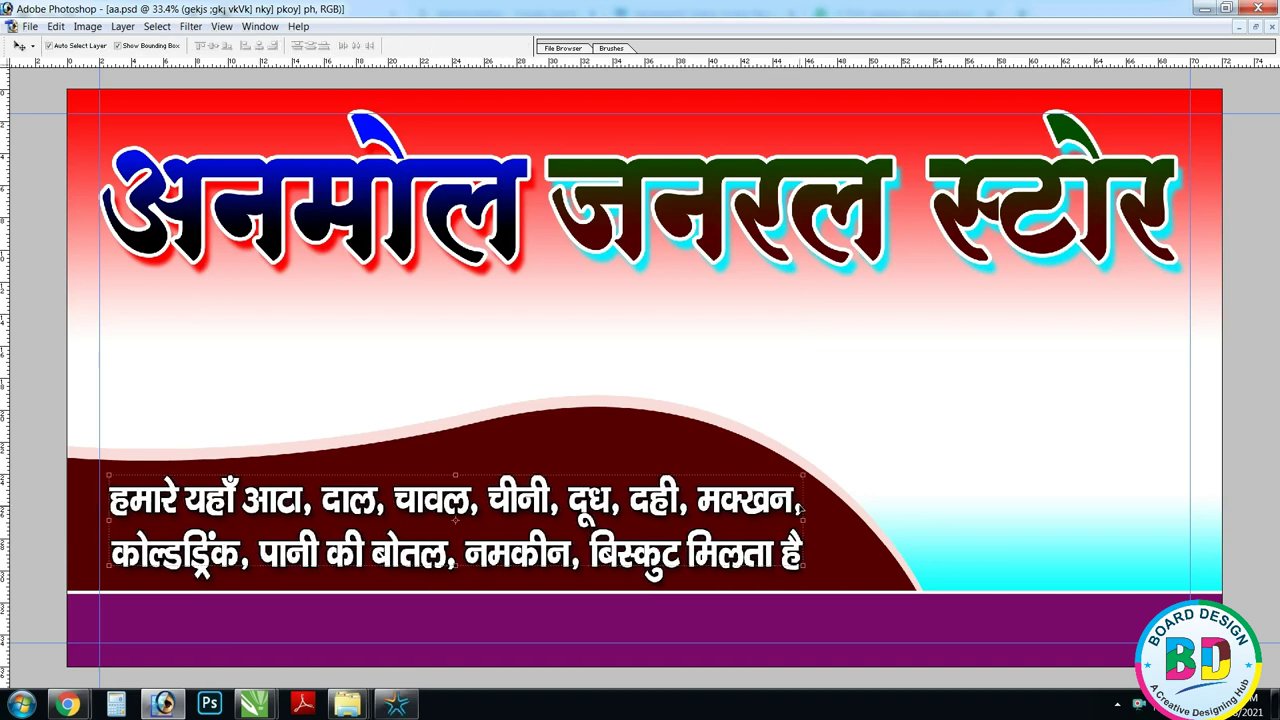
- Replace the duplicated product text in the purple strip with the shop's address
key("z")
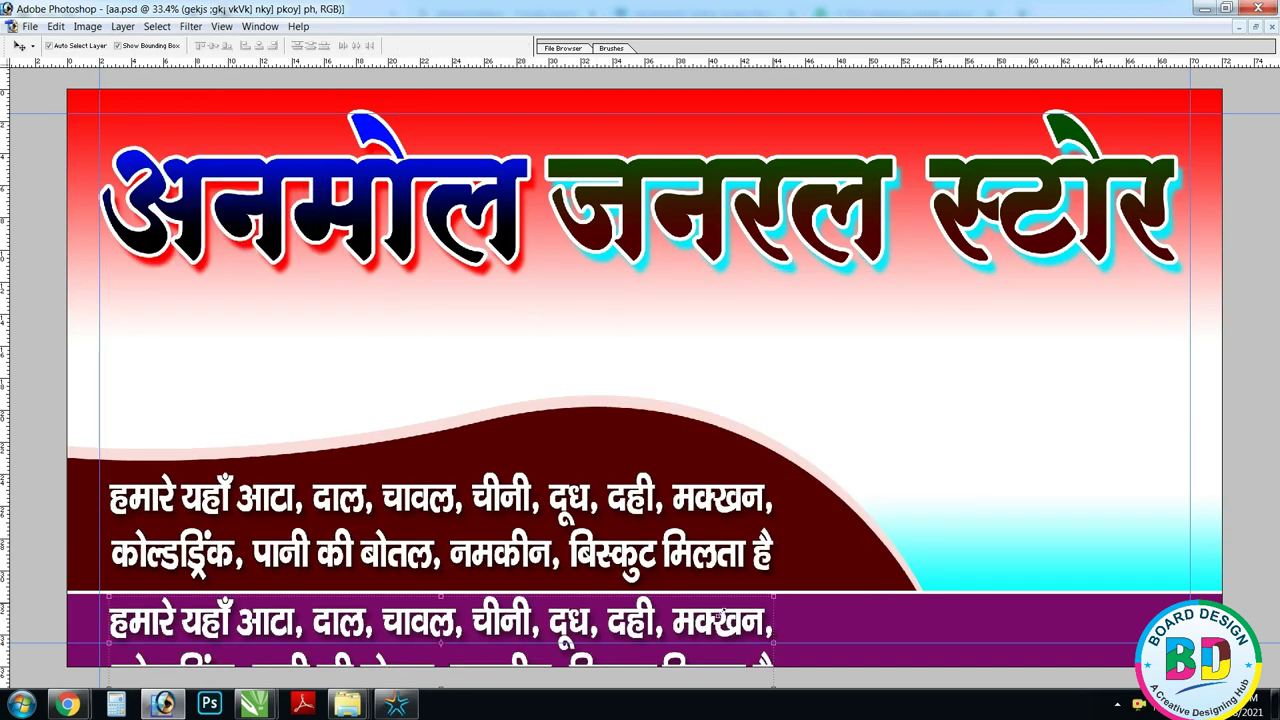
key("t")
left_click(720, 617)
key("ctrl+a")
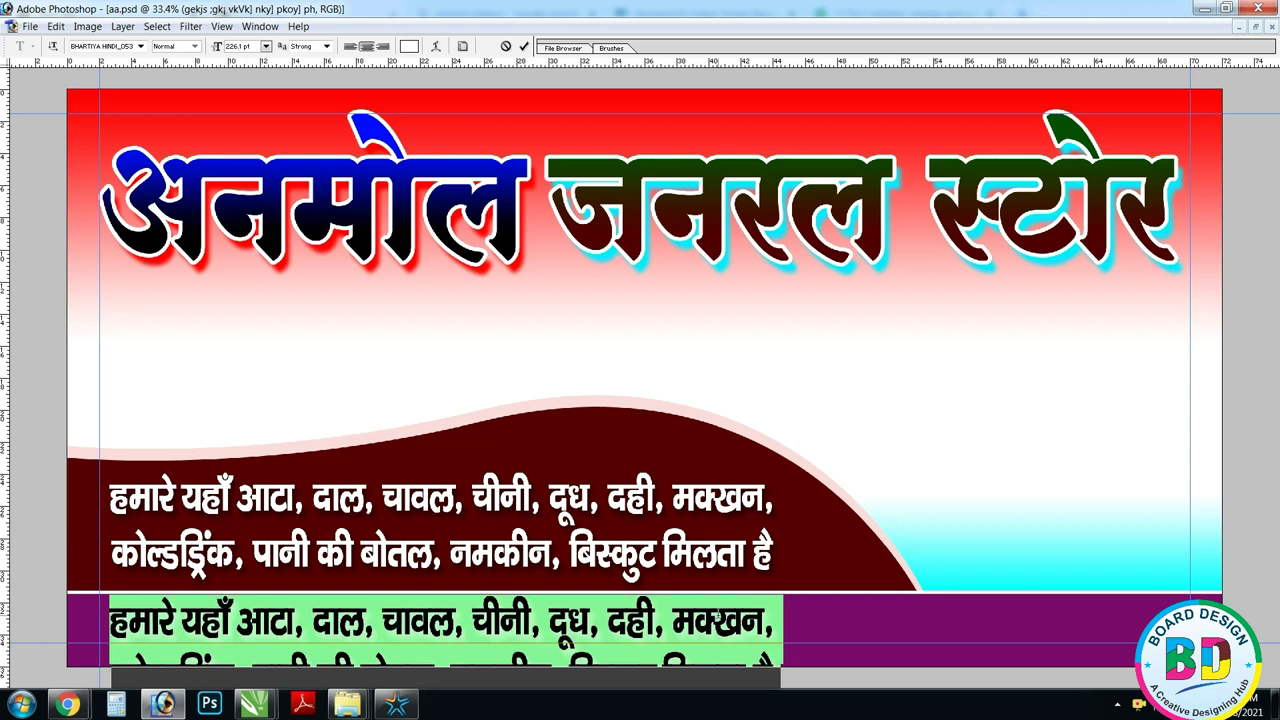
type("श्याम")
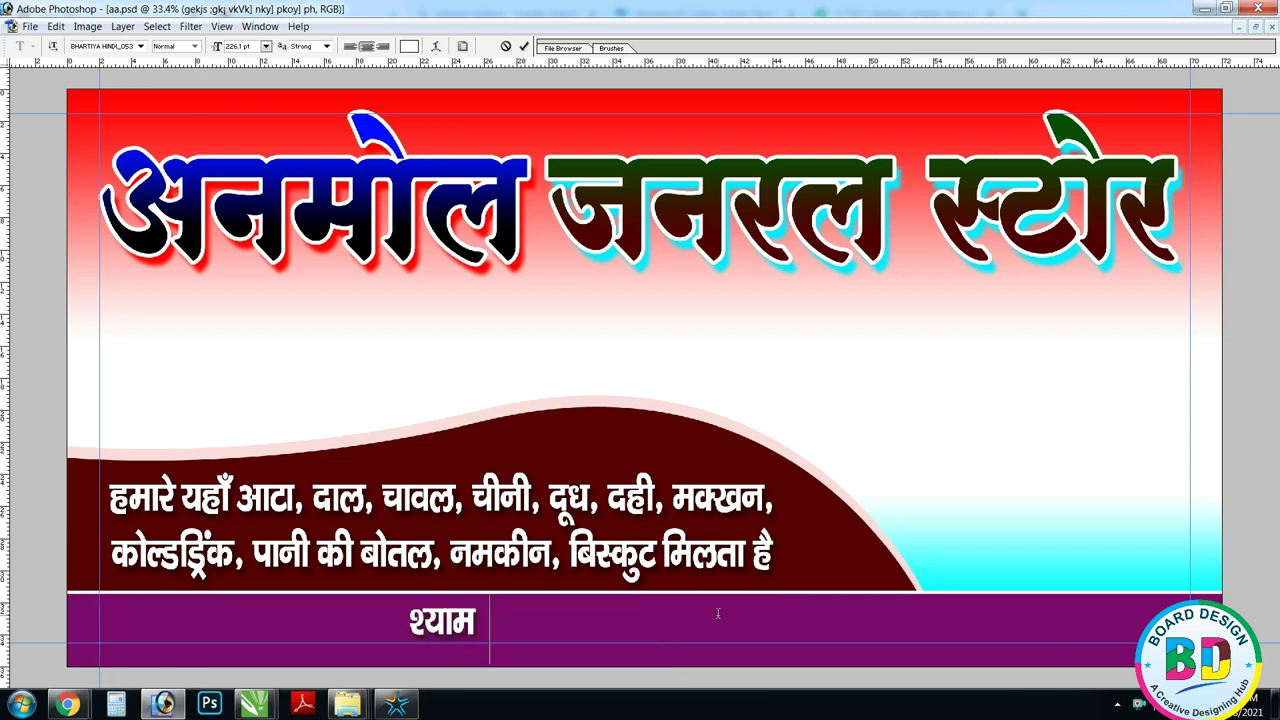
type(" मार्केट, रजा")
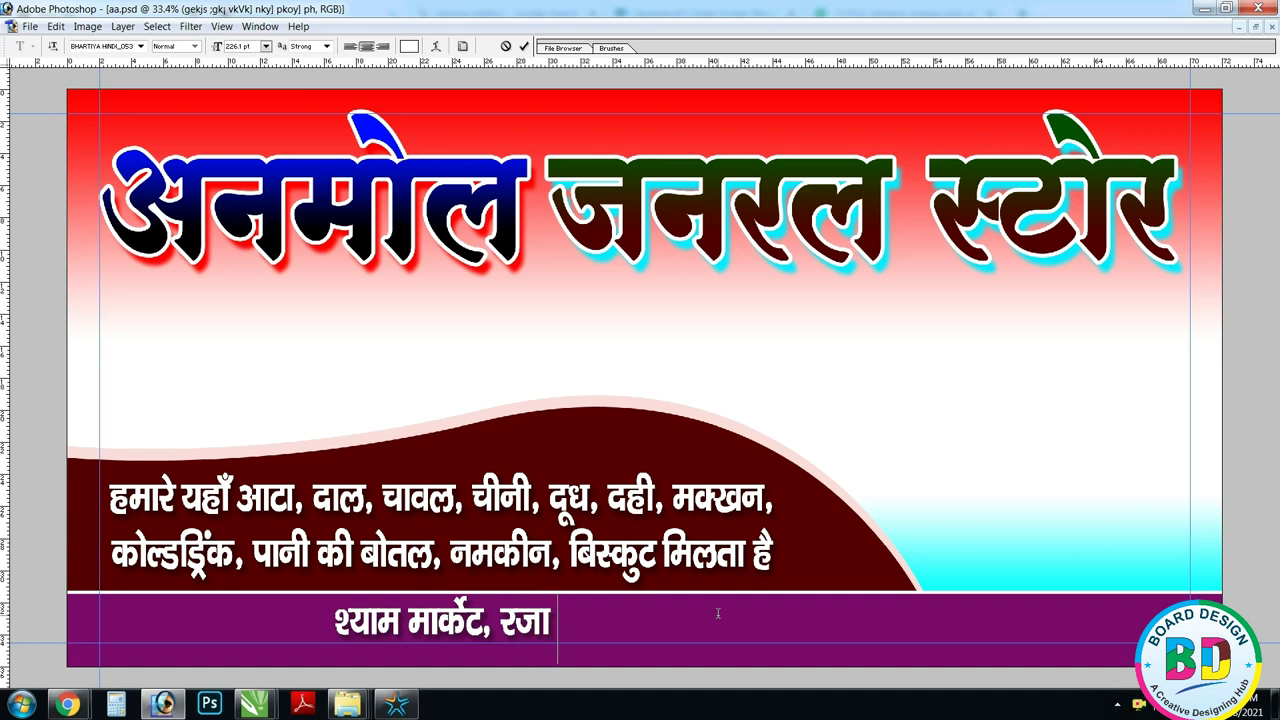
type("पुरा, रतन")
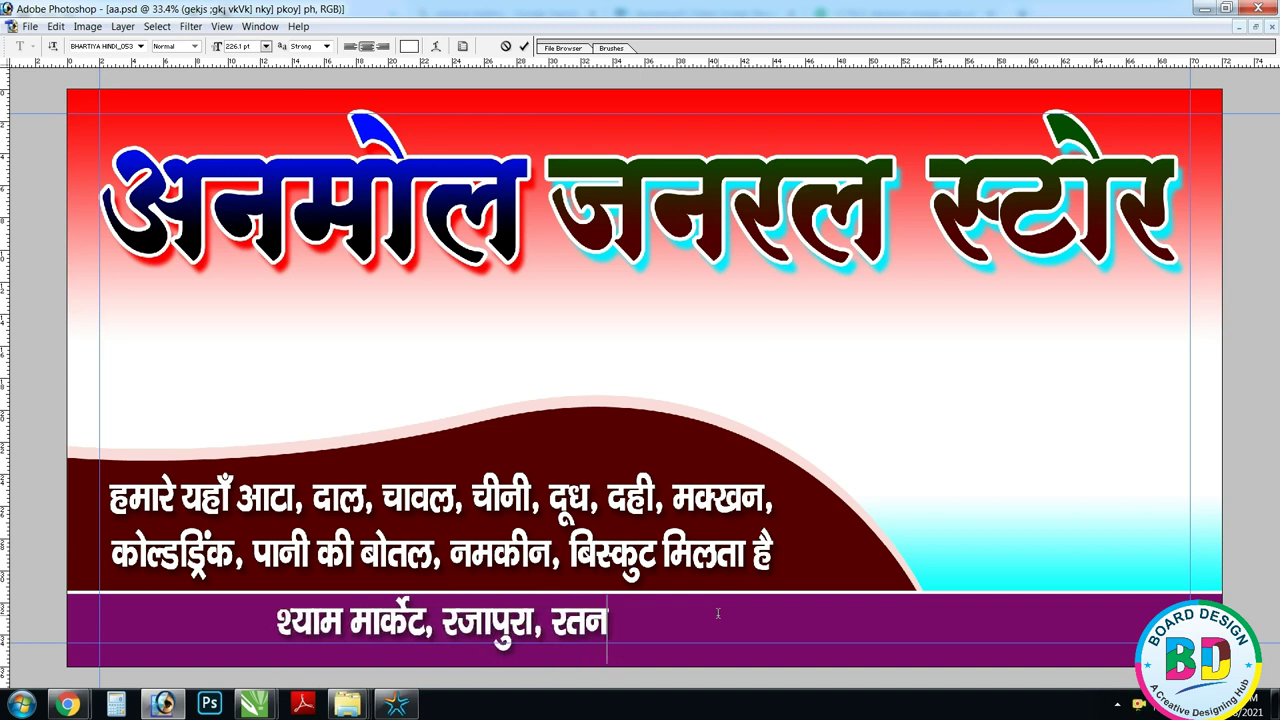
type("पुरा, मउ")
key("BackSpace")
type("ऊ")
- Restyle the address in wide yellow lettering and stretch it across the purple strip
key("ctrl+t")
left_click_drag(664, 616, 1178, 616)
key("Return")
key("v")
key("ctrl+a")
left_click(258, 46)
key("ctrl+d")
key("ctrl+t")
mouse_move(167, 599)
left_mouse_down()
mouse_move(112, 597)
mouse_move(177, 599)
left_mouse_up()
key("Return")
key("ctrl+Delete")
key("ctrl+t")
key("Return")
- Remove "हमारे यहाँ" from the product list and place it as a separate line above the list
key("t")
left_click_drag(233, 494, 110, 494)
key("BackSpace")
key("ctrl+Return")
key("v")
left_click_drag(524, 500, 689, 443, "alt")
key("t")
left_click(580, 427)
key("v")
- Widen the two-line product list slightly to fill the dark red shape
key("ctrl+t")
left_click_drag(776, 521, 832, 521)
key("ctrl+t")
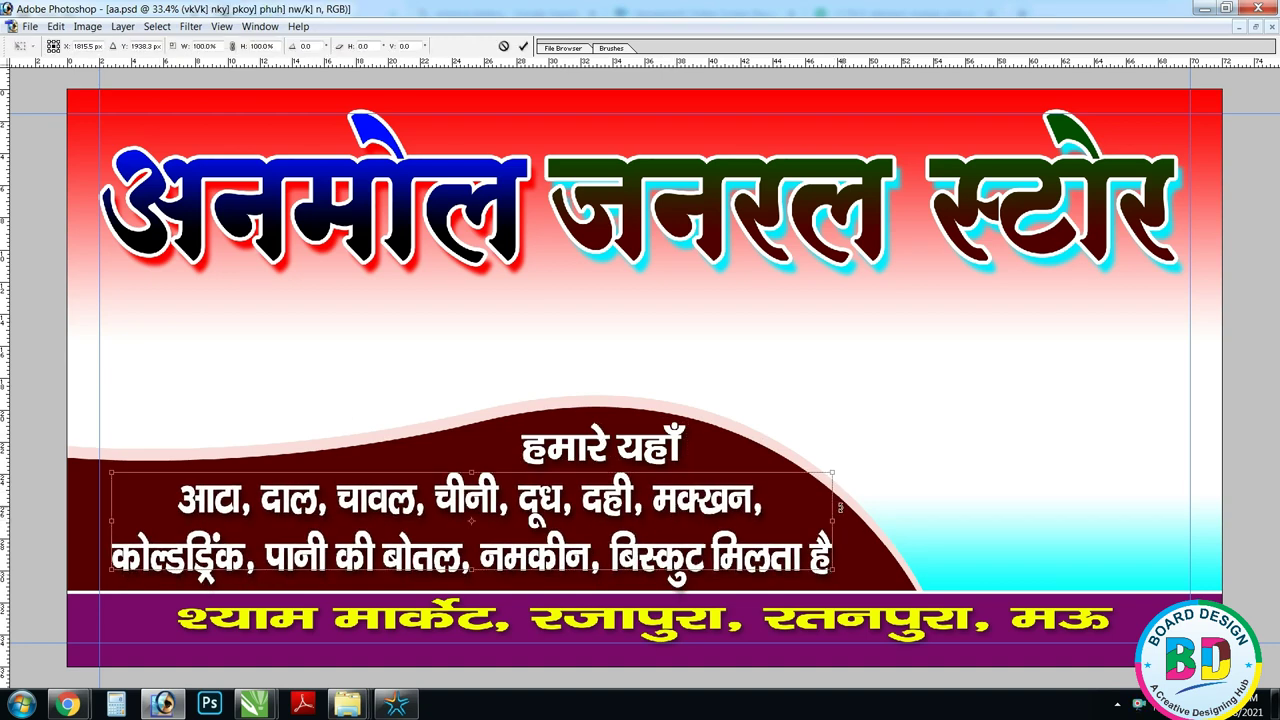
left_click_drag(834, 512, 838, 512)
key("Return")
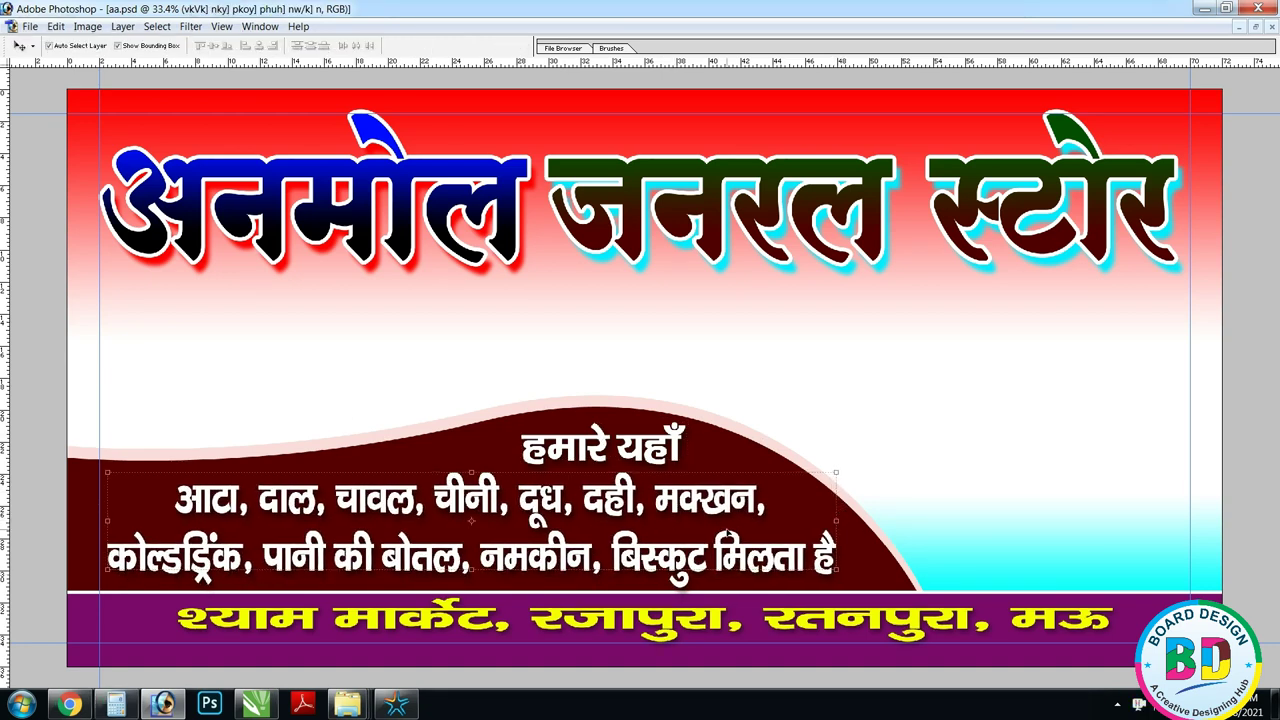
- Change the product list to a condensed font from the RAJ family, browsing onward from RAJ 01
key("t")
left_click(578, 500)
key("ctrl+a")
left_click(97, 49)
type("RAJ 01")
key("Return")
left_click(97, 49)
key("Down")
key("Down")
key("Down")
key("Down")
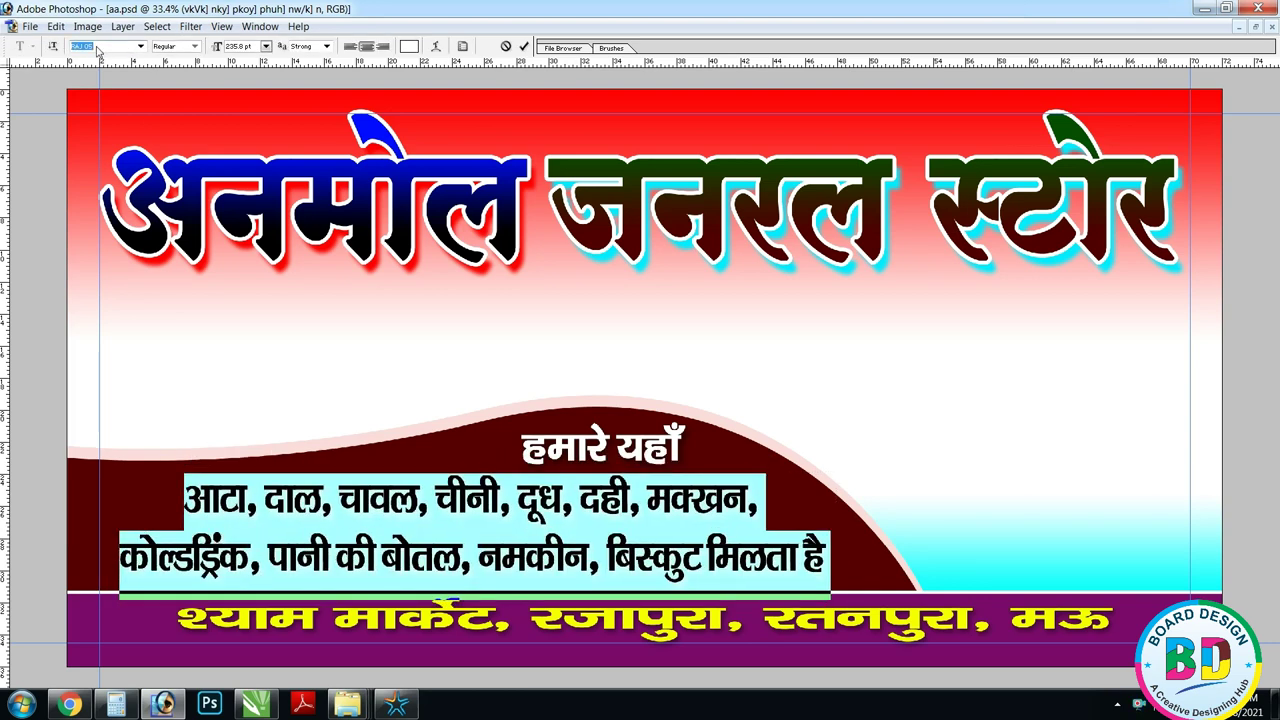
key("Return")
key("ctrl+Return")
- Change the line "हमारे यहाँ" to the matching RAJ font
left_click(640, 445)
key("ctrl+a")
left_click(86, 48)
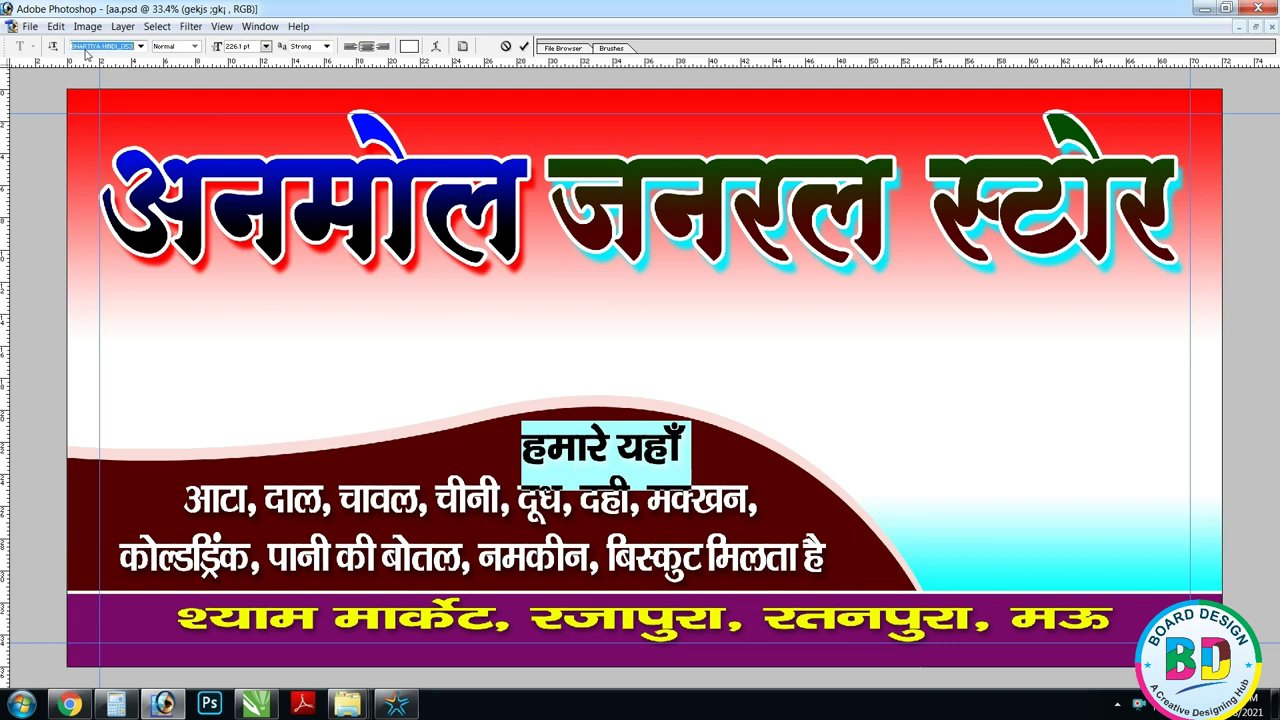
type("RAJ 01")
key("Return")
key("Down")
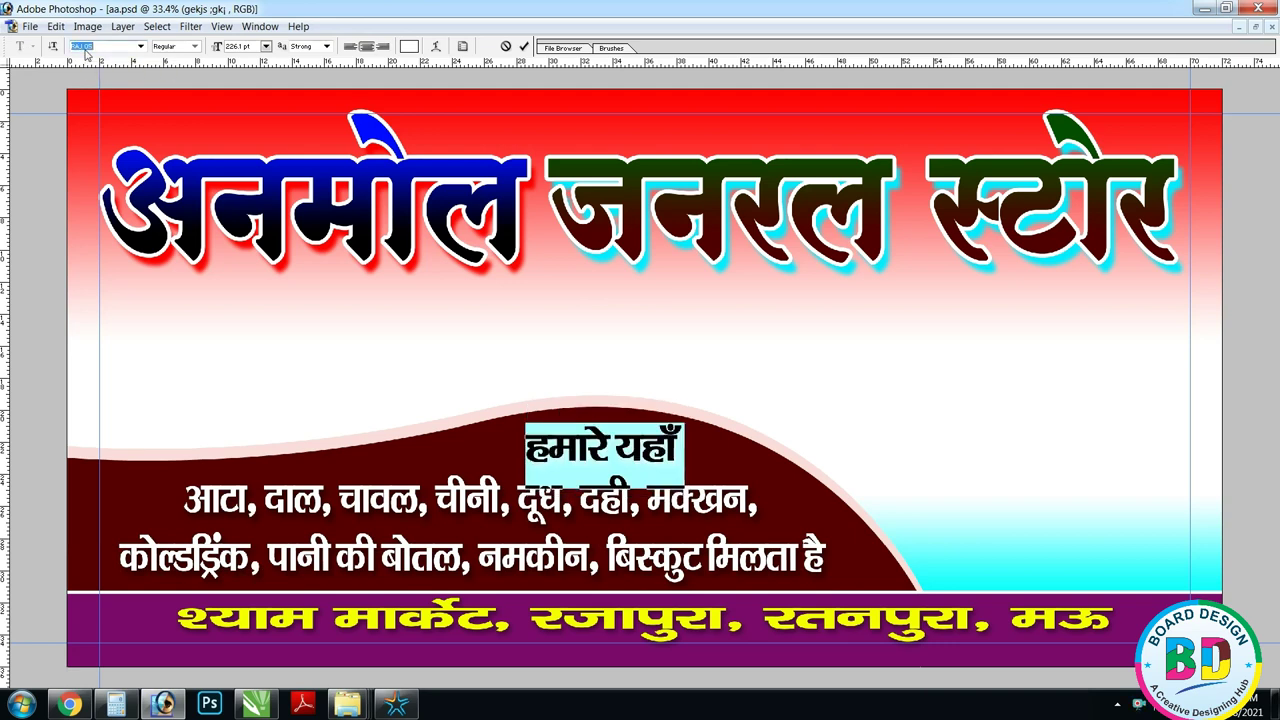
key("ctrl+Return")
key("v")
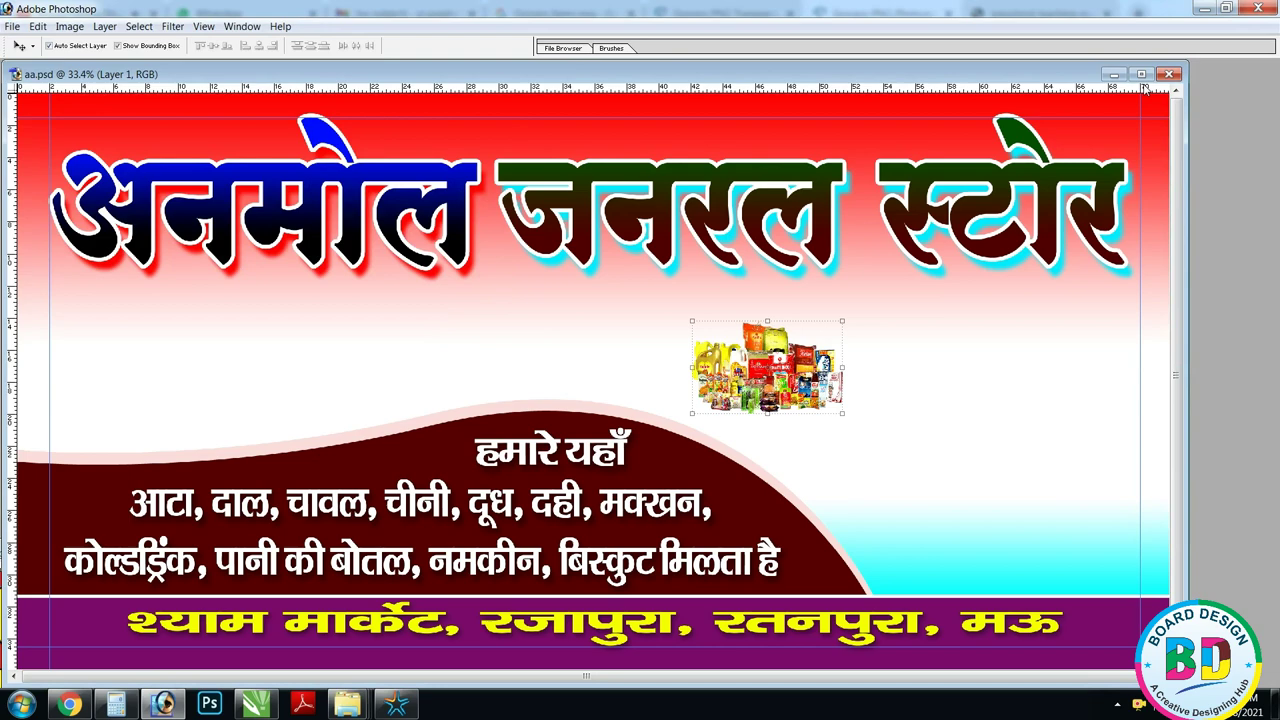
- Move the grocery products image to the white area beneath "स्टोर" and enlarge it to fill the space
left_click_drag(818, 368, 1009, 372)
key("ctrl+t")
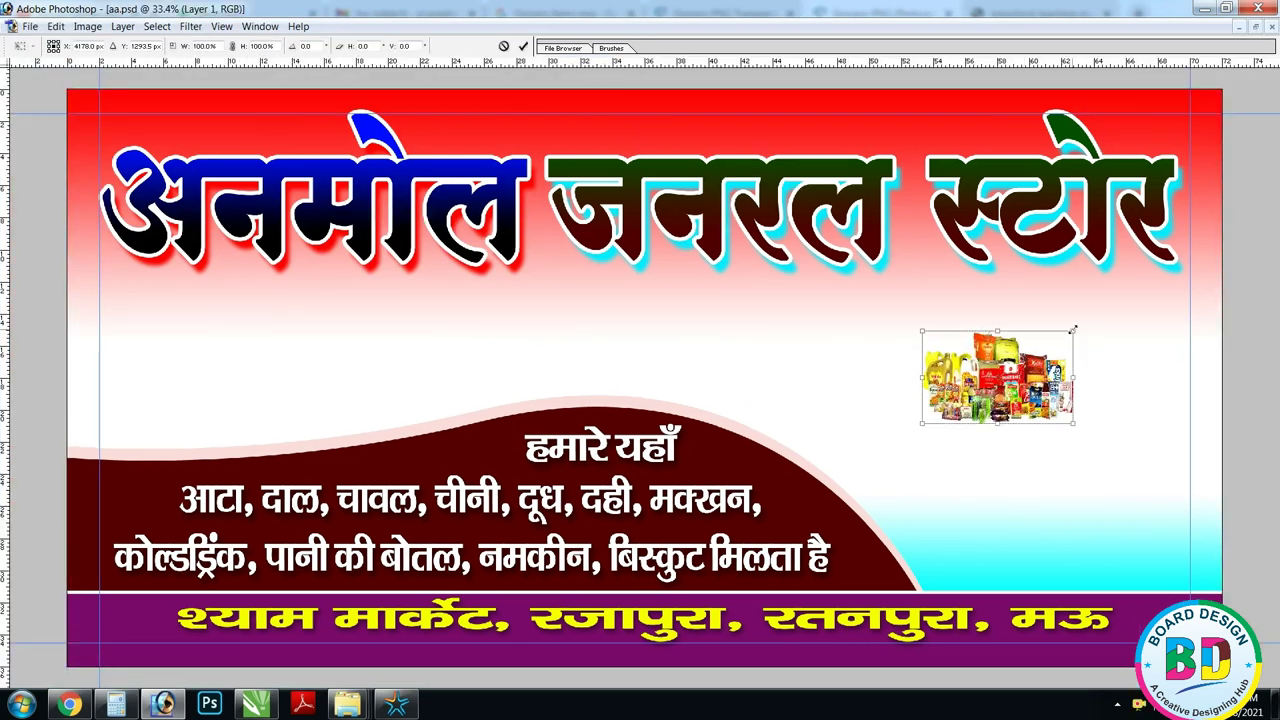
left_click_drag(1078, 326, 1178, 267)
key("Return")
left_click_drag(1122, 332, 1134, 340)
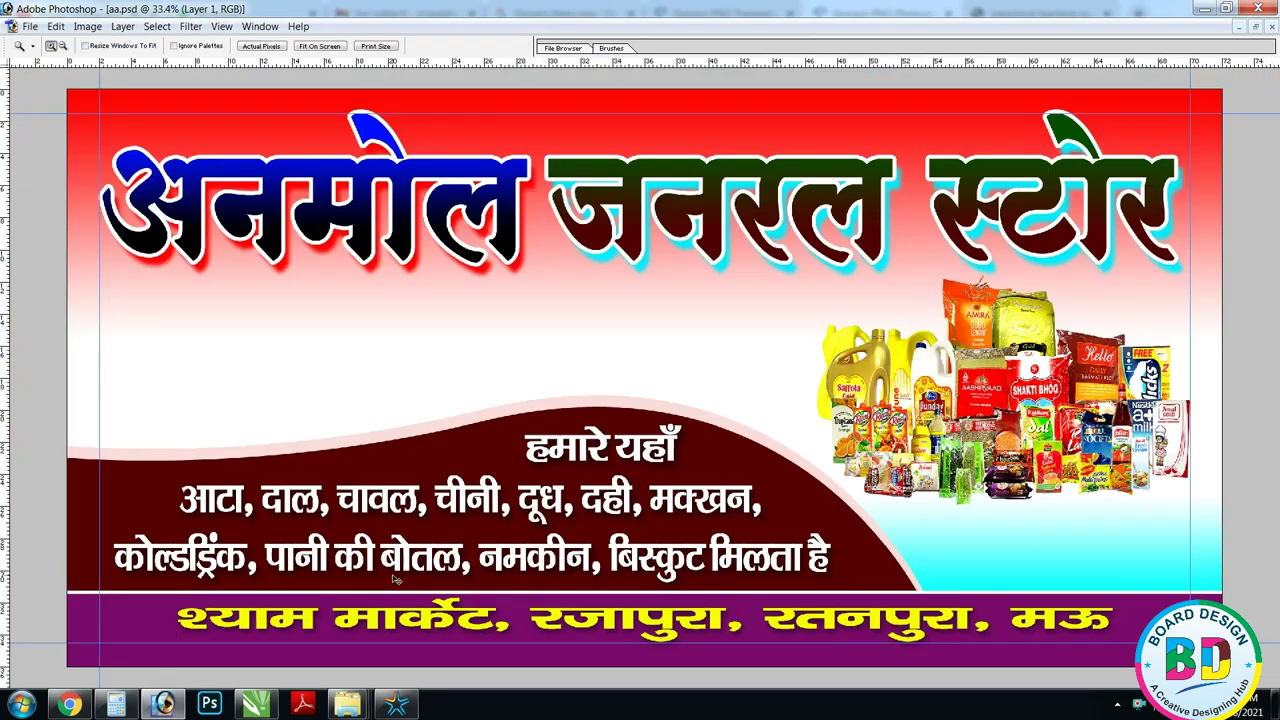
- Move the cold drink bottles beneath "अनमोल" beside the vertical guide and resize them
right_click(736, 323)
left_click(775, 334)
left_click_drag(740, 340, 152, 368)
key("ctrl+t")
left_click_drag(187, 310, 238, 298)
key("Return")
- Spread the grocery pictures along the white area beneath the heading and resize the biscuit packs beside the cold drink bottles
right_click(656, 334)
left_click(690, 344)
left_click_drag(656, 340, 786, 352)
key("ctrl+t")
key("Return")
mouse_move(390, 345)
left_mouse_down()
mouse_move(444, 311)
mouse_move(445, 291)
mouse_move(327, 357)
mouse_move(374, 340)
left_mouse_up()
right_click(365, 278)
left_click(405, 286)
key("ctrl+t")
key("Return")
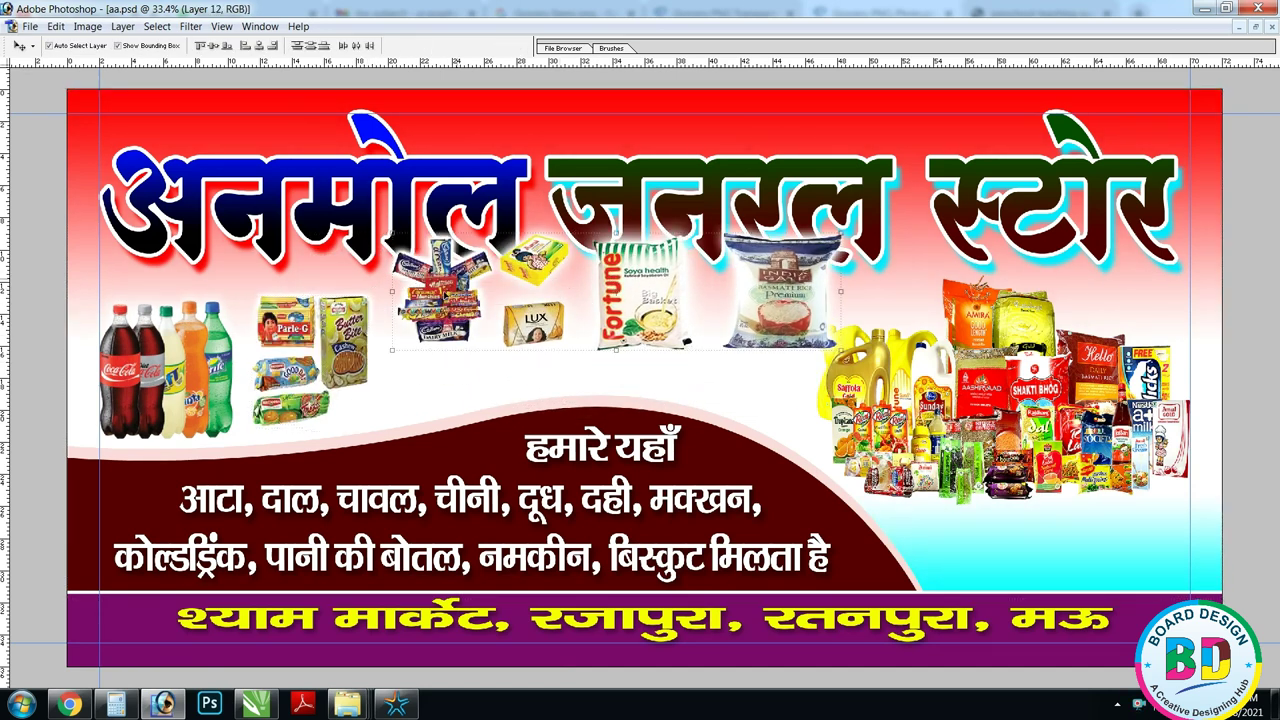
- Move the chocolate assortment down beside the biscuit packs and enlarge it slightly
left_click_drag(440, 300, 431, 357)
key("ctrl+t")
left_click_drag(482, 291, 495, 281)
key("Return")
- Move the rice bag beneath the heading beside the large grocery group and adjust its size
left_click_drag(761, 300, 788, 253)
left_click_drag(788, 253, 741, 360)
key("ctrl+t")
left_click_drag(825, 351, 812, 349)
key("Return")
- Move the Fortune pack down clear of the heading, beside the rice bag, and shrink it slightly
left_click_drag(675, 255, 666, 340)
key("ctrl+t")
left_click_drag(709, 271, 700, 282)
key("Return")
- Move the two soap packs down between the chocolates and the Fortune pack, and adjust the vertical gap between them
left_click_drag(578, 258, 563, 370)
right_click(557, 357)
left_click(585, 366)
right_click(555, 300)
left_click(590, 310)
key("shift+Down")
key("shift+Down")
key("shift+Down")
- Duplicate the address line and replace the copy's text with "थोक व रिटेल विक्रेता" beneath the large grocery group
left_click_drag(692, 606, 692, 371)
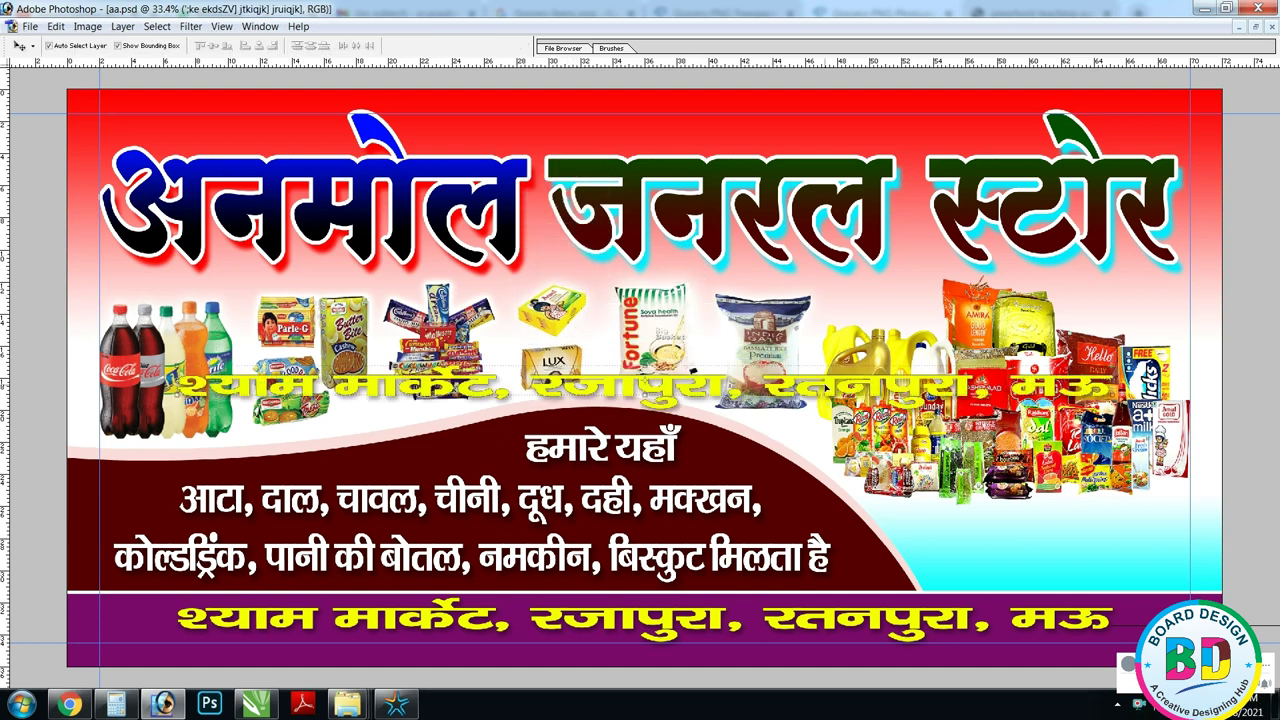
key("t")
left_click(780, 386)
key("ctrl+a")
key("BackSpace")
type("थोक")
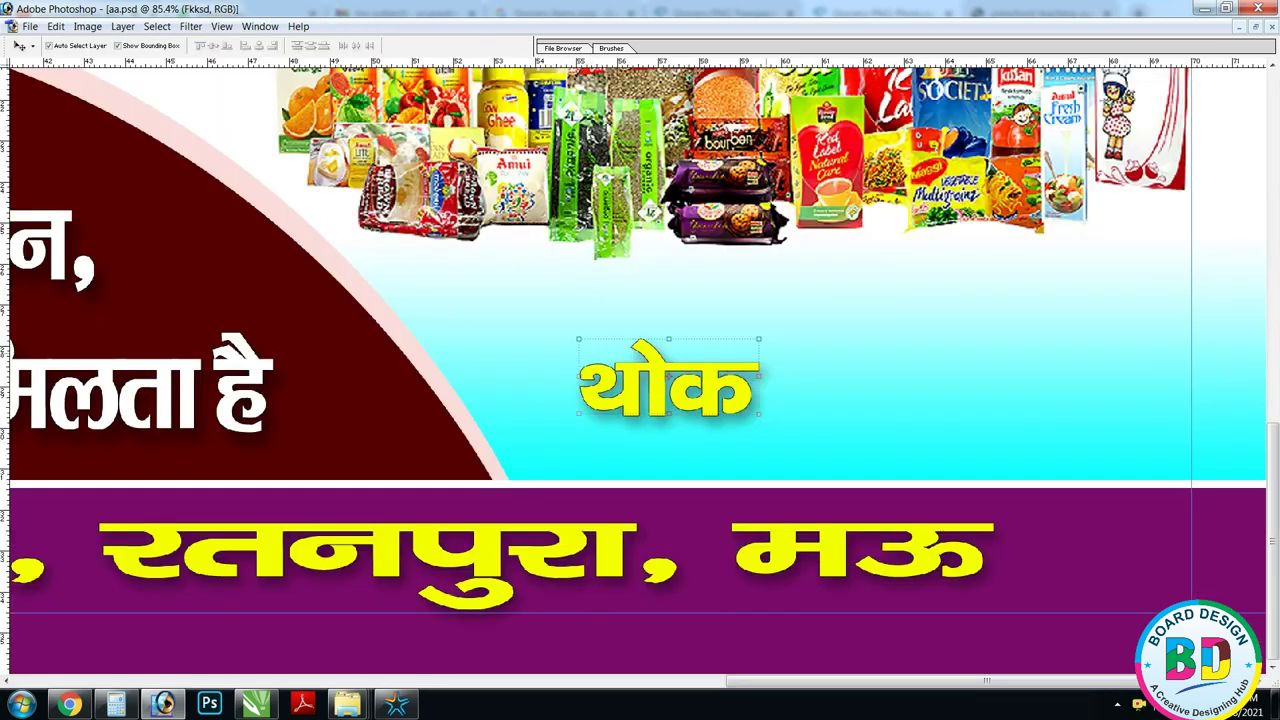
key("t")
left_click(750, 386)
type("व")
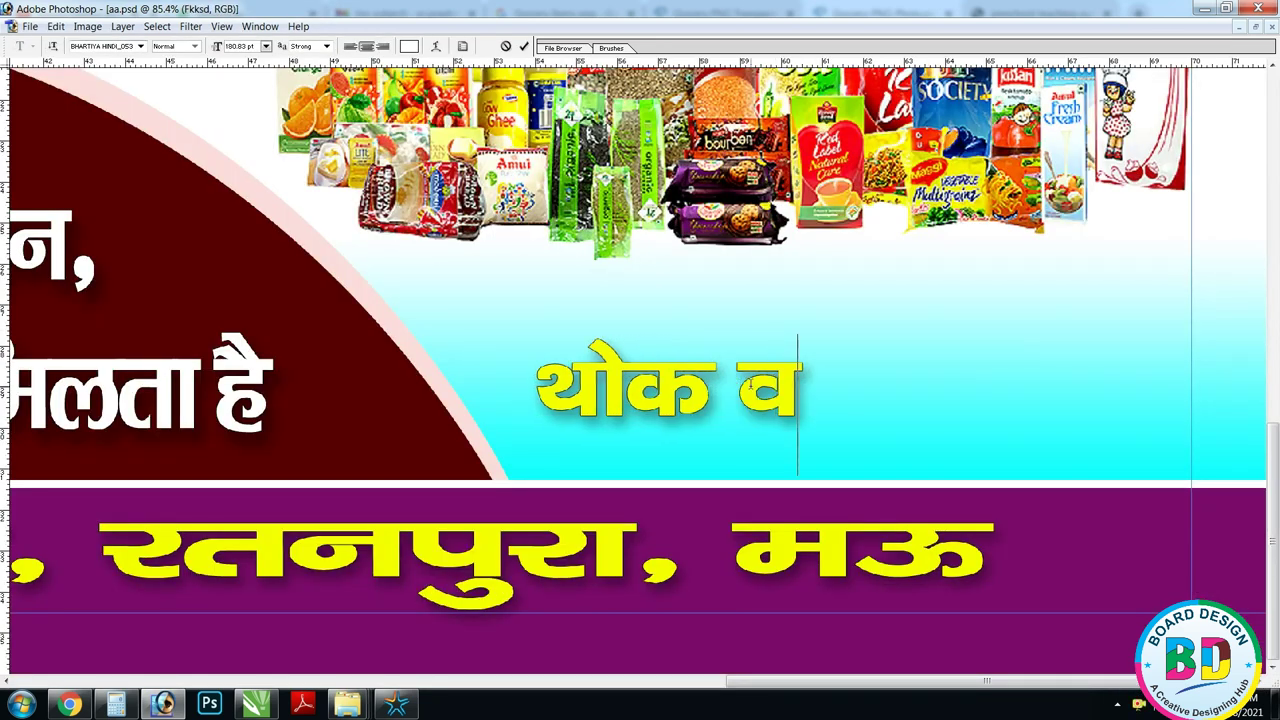
type(" fjVsy foØ")
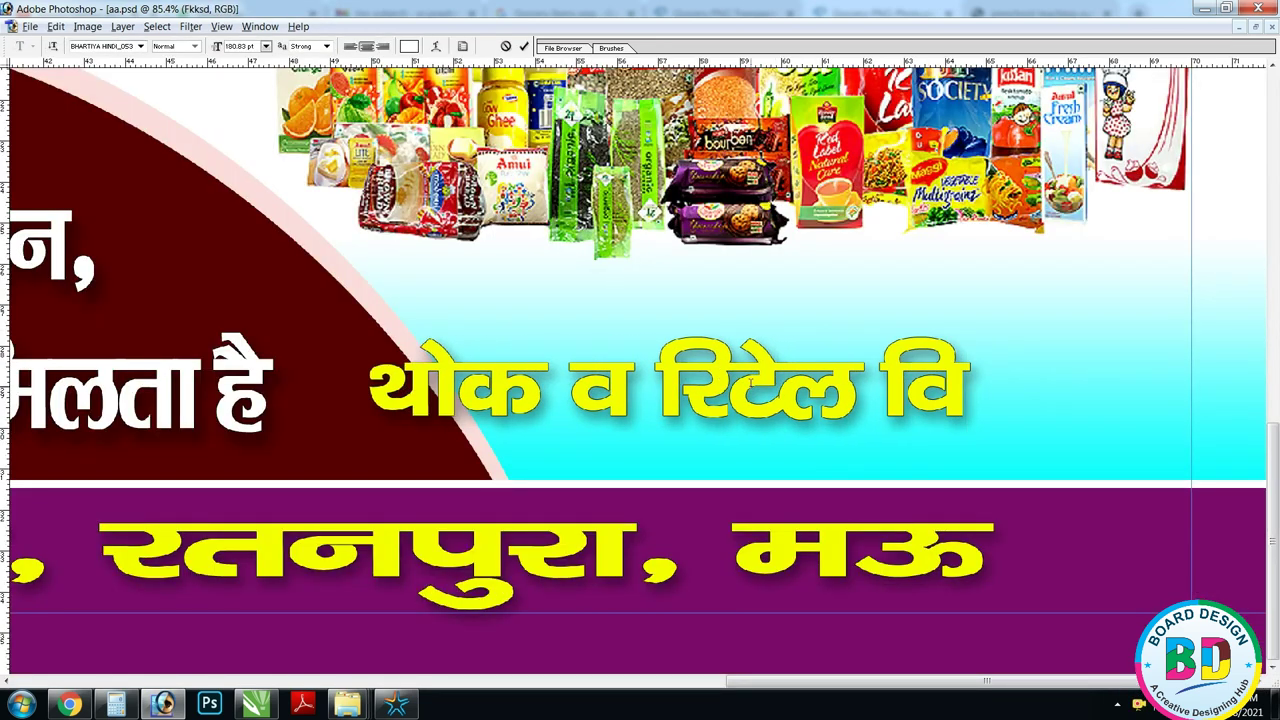
type("srk")
key("ctrl+Return")
- Condense "थोक व रिटेल विक्रेता" and resize it to fit between the maroon curve and the vertical guide
key("v")
left_click_drag(278, 376, 577, 376)
key("Return")
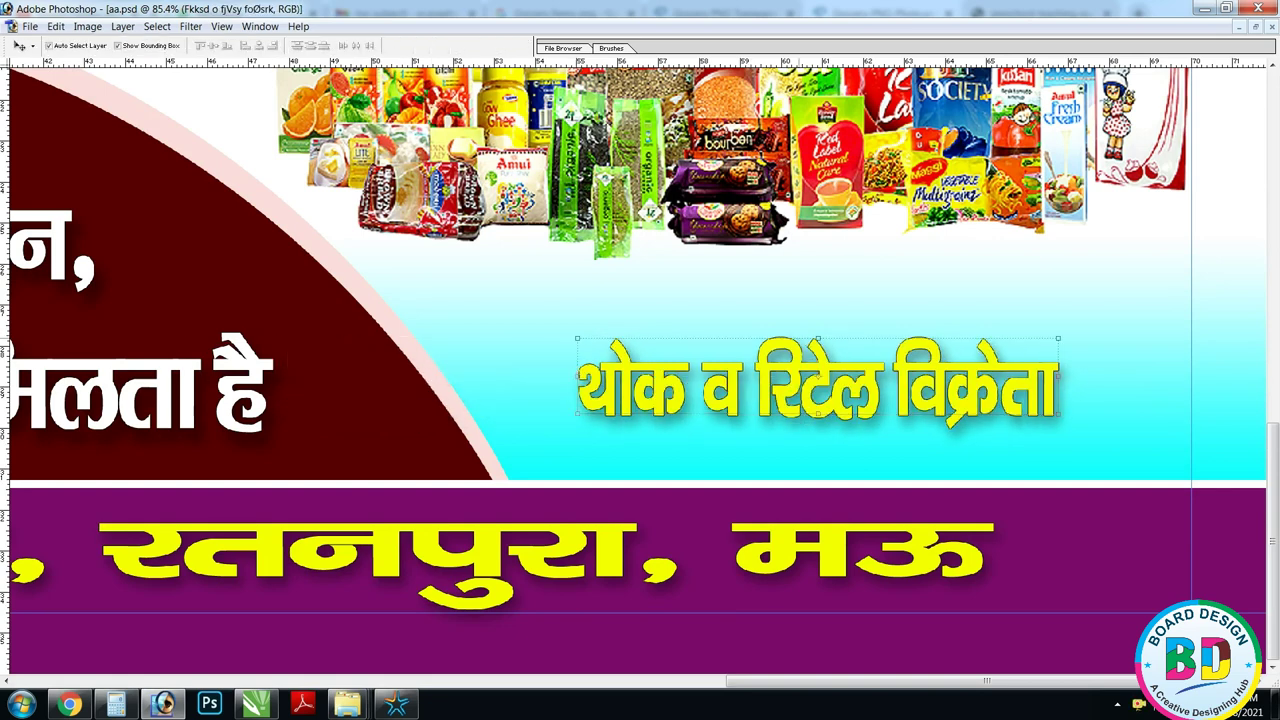
left_click_drag(818, 338, 818, 310)
left_click_drag(1083, 377, 1162, 366)
left_click(1087, 378)
key("alt+Right")
key("alt+Right")
key("alt+Right")
key("alt+Right")
key("alt+Right")
key("alt+Right")
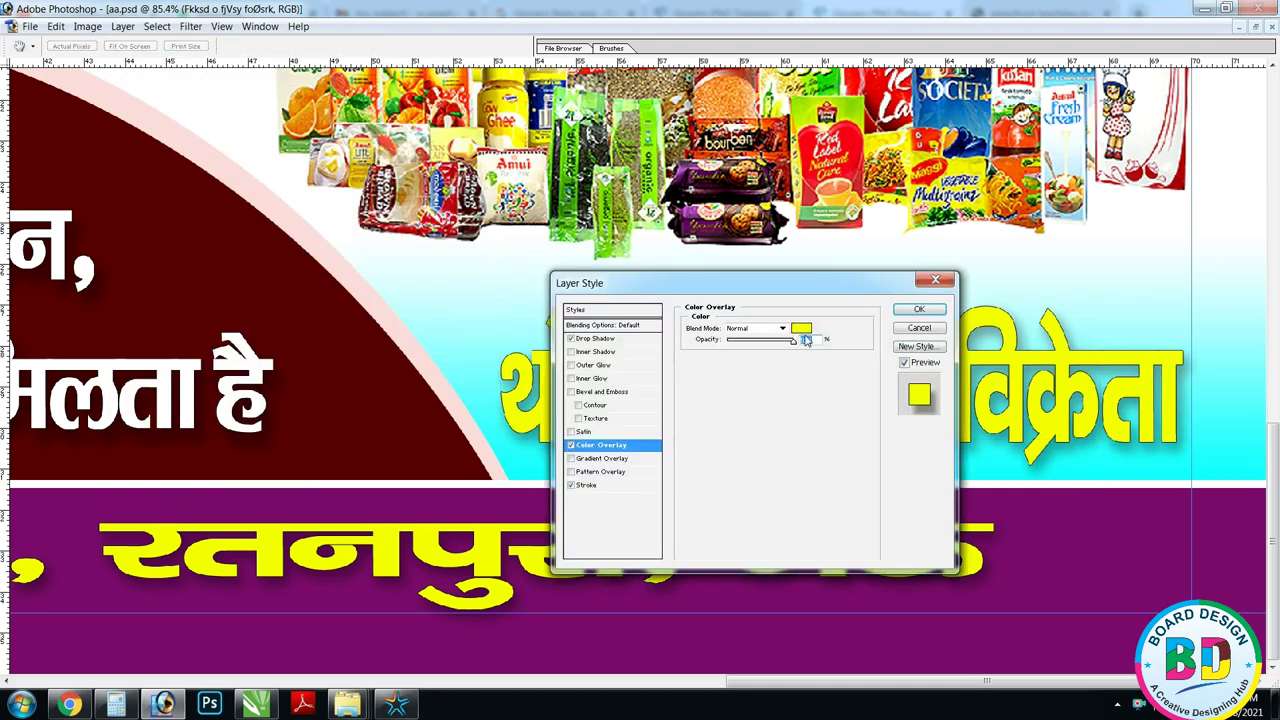
- Recolour "थोक व रिटेल विक्रेता" red with a color overlay and give it a thicker white stroke
left_click(801, 328)
left_click(1157, 114)
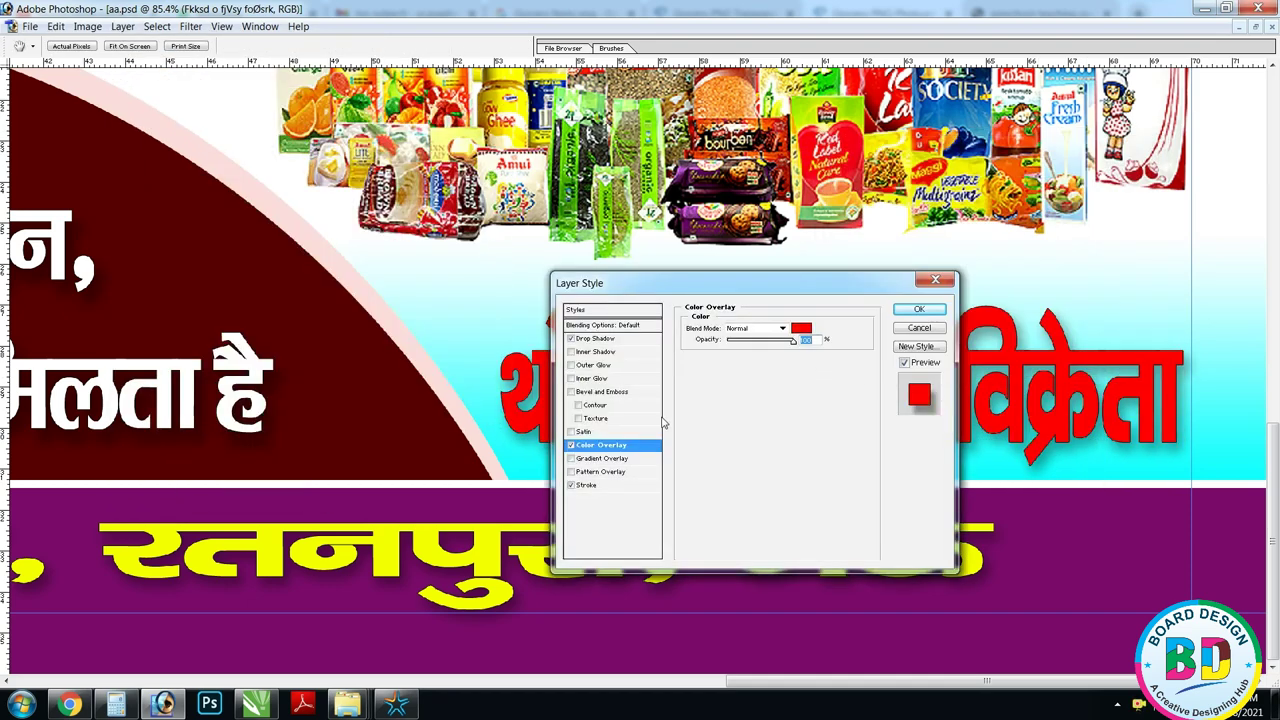
left_click(722, 406)
left_click(836, 174)
key("Return")
double_click(803, 328)
key("Up")
key("Up")
key("Up")
key("Up")
key("Return")
key("ctrl+0")
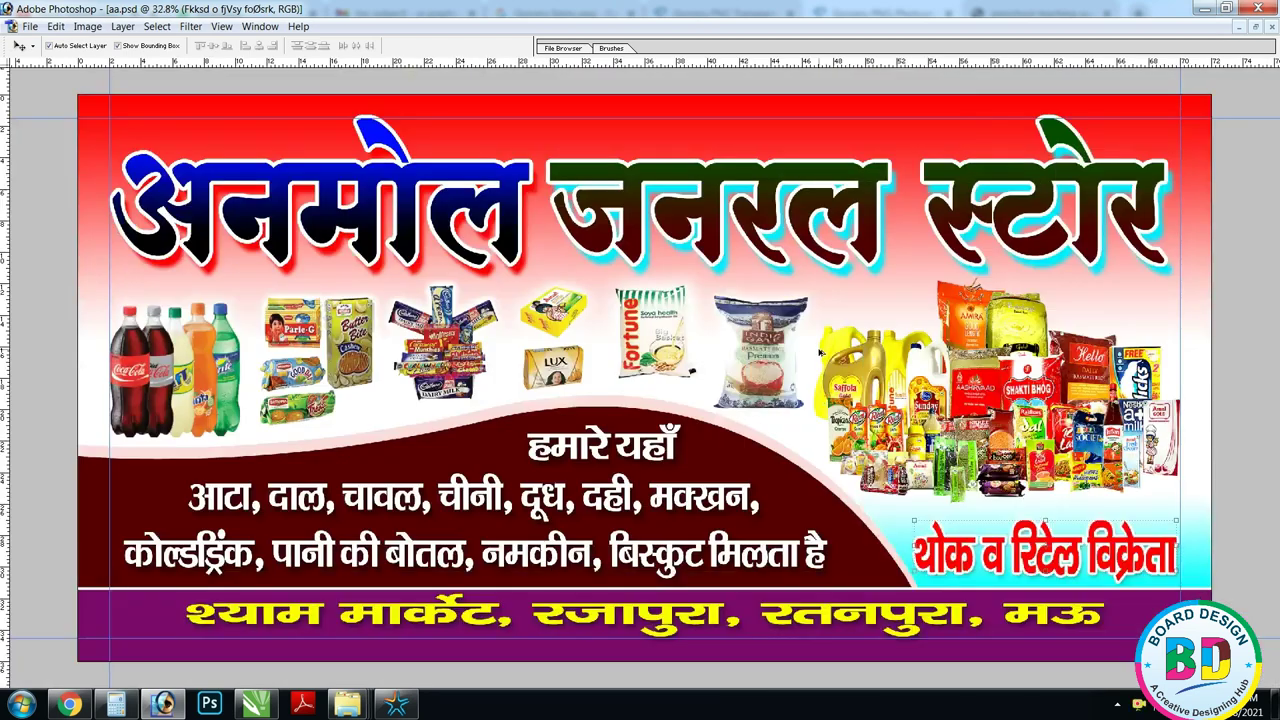
- Duplicate "थोक व रिटेल विक्रेता" above the heading and replace the copy with "प्रो." and the proprietor's name
left_click_drag(965, 553, 583, 117)
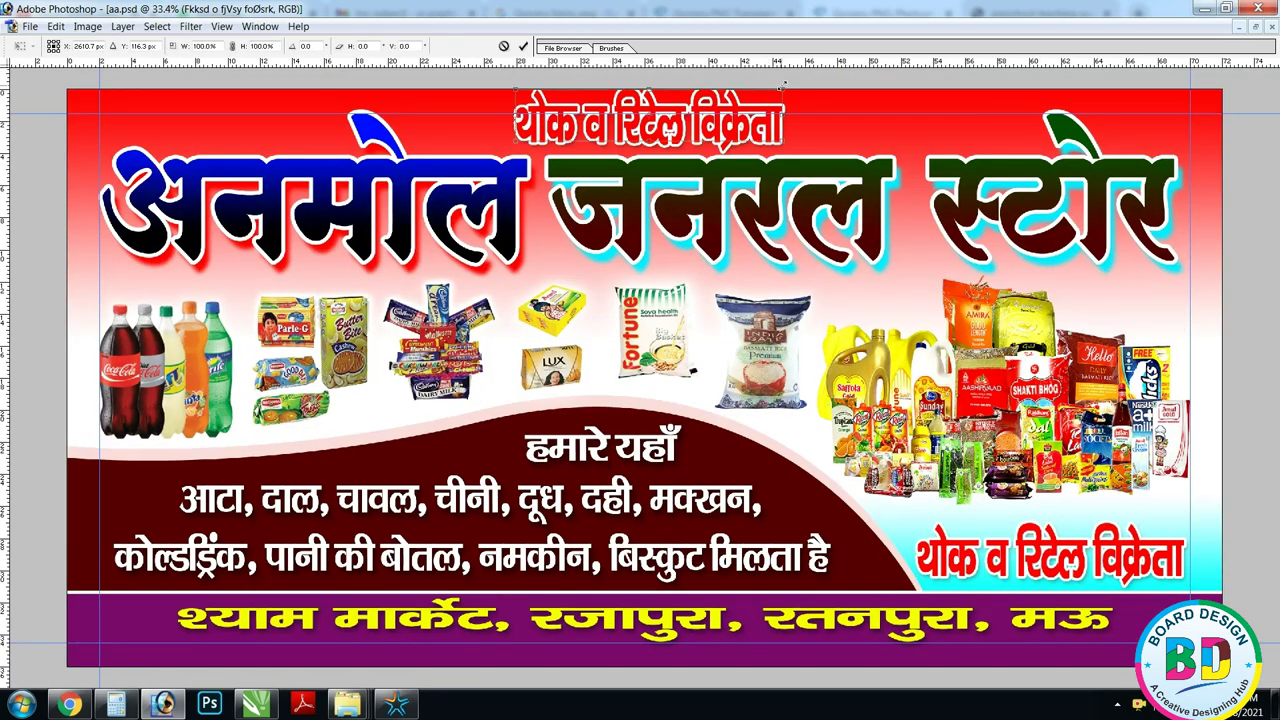
key("Return")
left_click_drag(714, 227, 348, 17)
left_click_drag(696, 190, 667, 190)
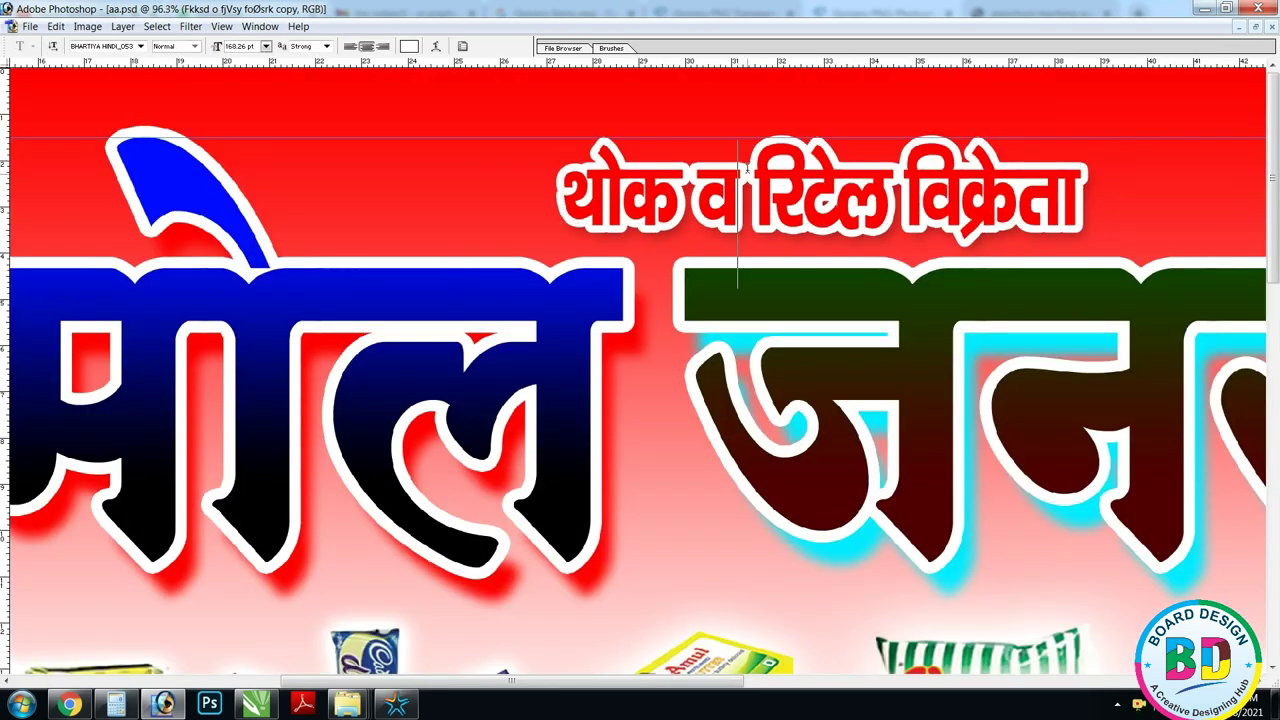
key("ctrl+a")
type("izks- jkts'k")
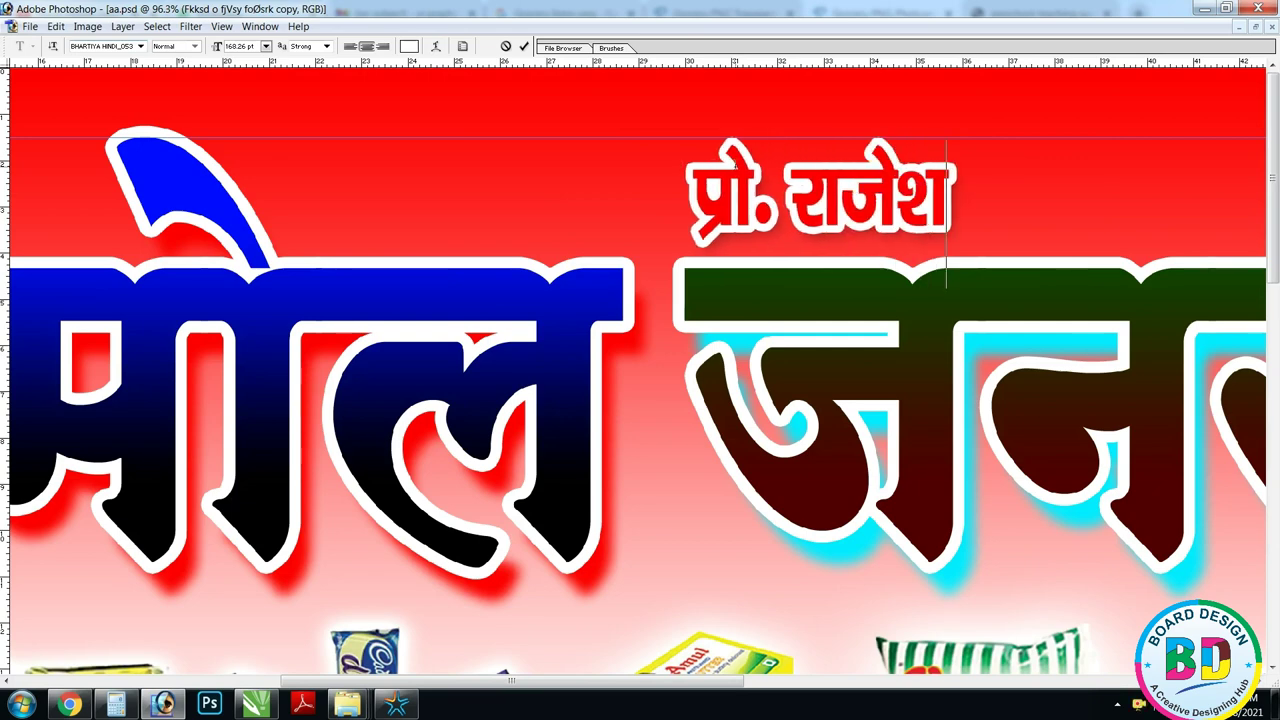
type("v")
- Move and widen the proprietor line above "अनमोल", and recolour it white with a dark stroke
left_click_drag(757, 174, 332, 190)
key("ctrl+t")
key("Return")
key("alt+l")
key("y")
key("v")
left_click(801, 328)
left_click(842, 177)
key("Return")
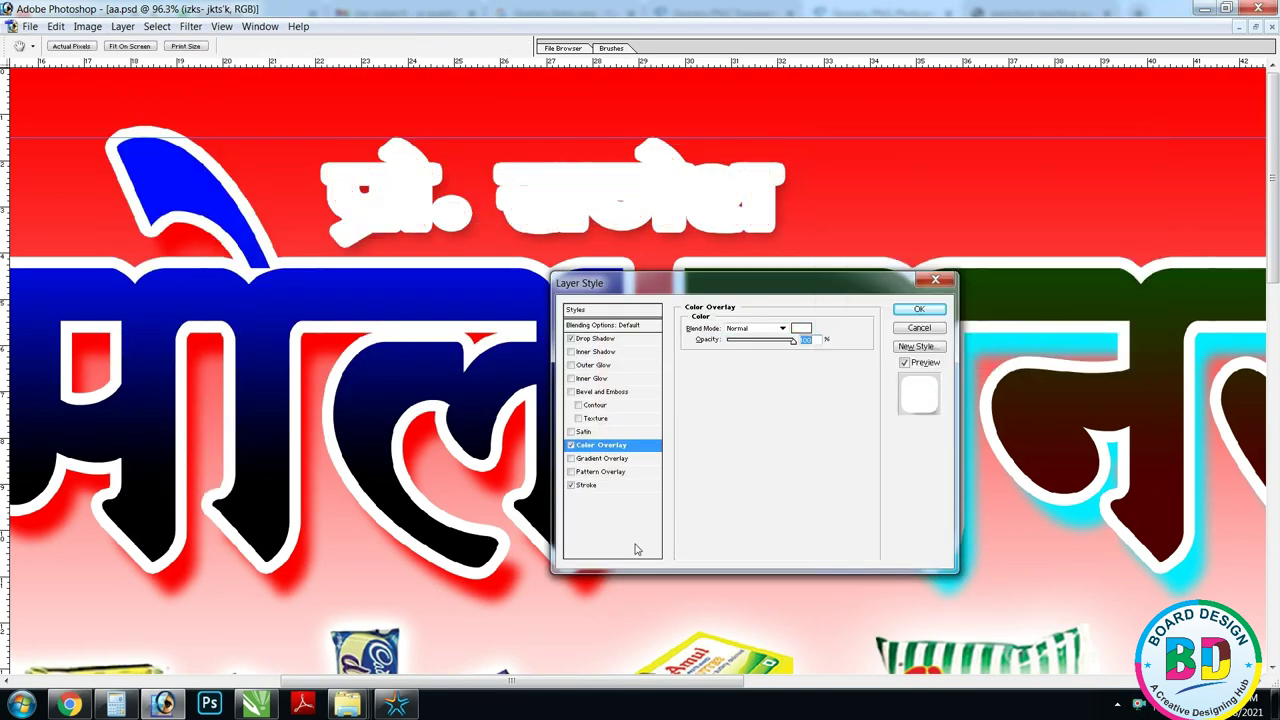
left_click(716, 404)
left_click(1140, 150)
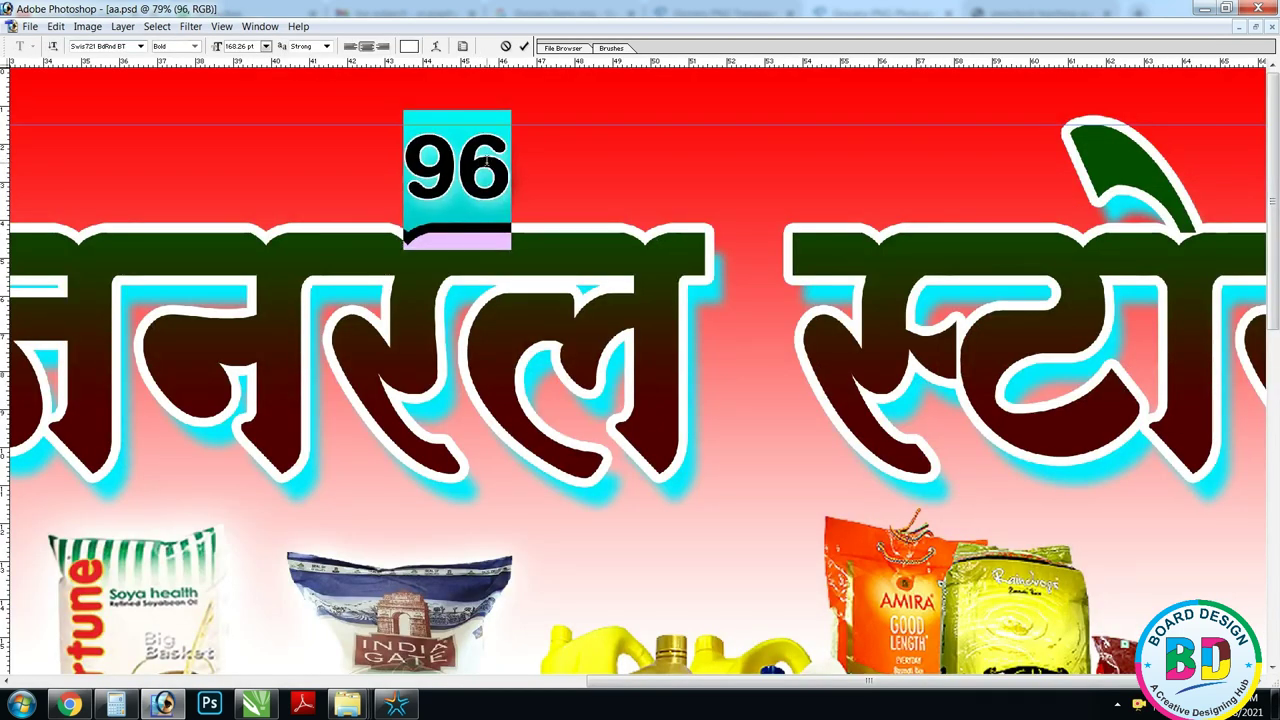
- Enter the shop's mobile number above "जनरल" with the prefix "Mob. :", narrow the line, and open its Drop Shadow settings
type("95066342")
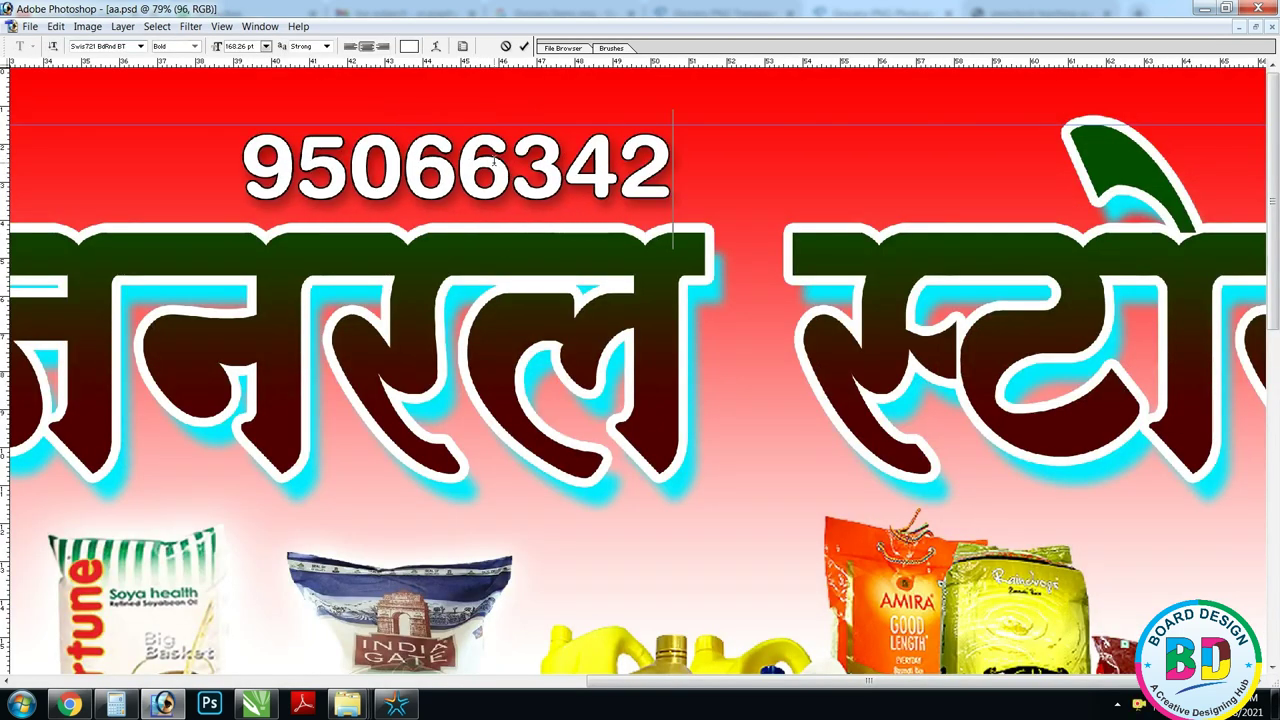
type("XX")
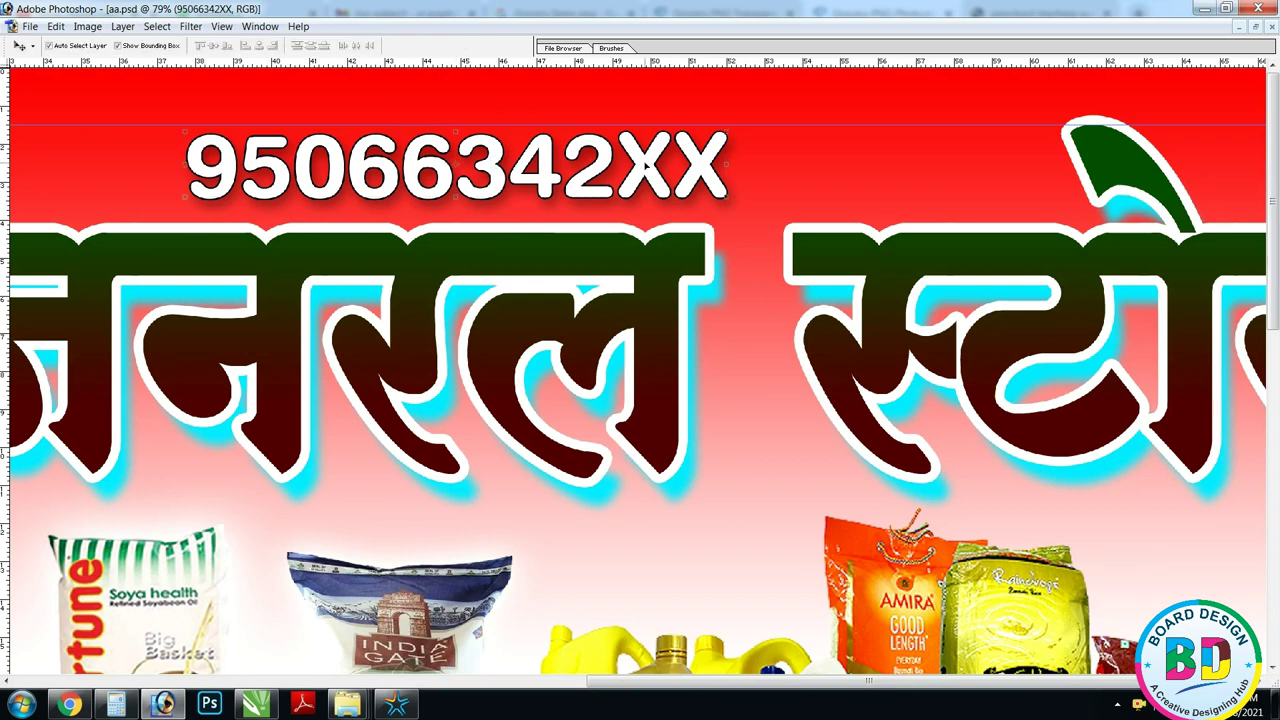
left_click_drag(380, 191, 631, 192)
type("Mob. :")
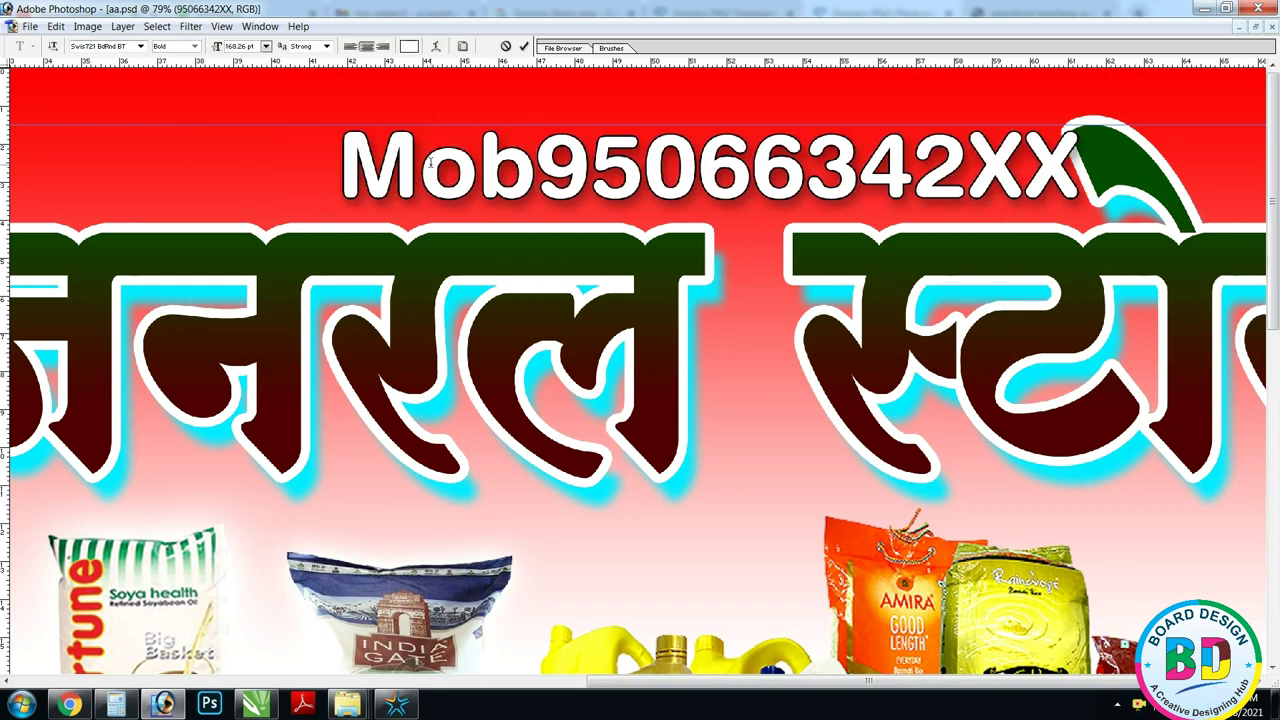
left_click_drag(655, 158, 535, 158)
key("alt+l")
key("y")
key("d")
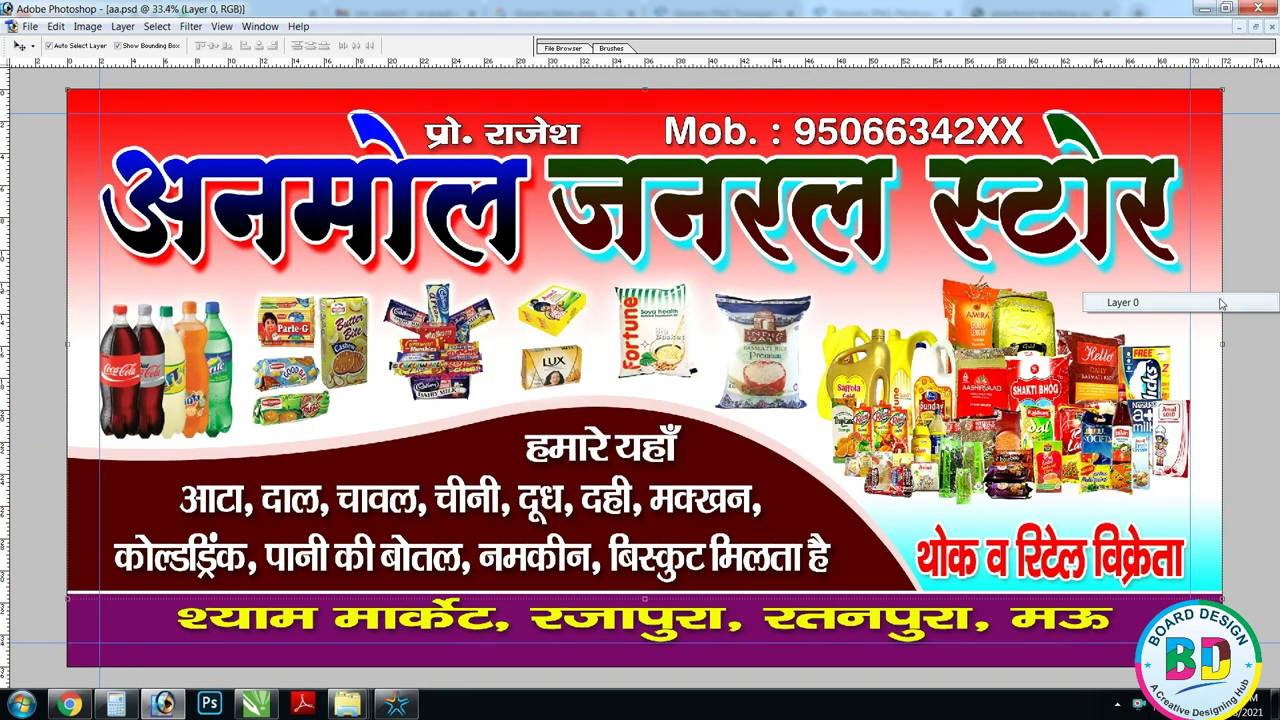
- Change the red stop of the background's gradient overlay to yellow
left_click(122, 26)
mouse_move(160, 114)
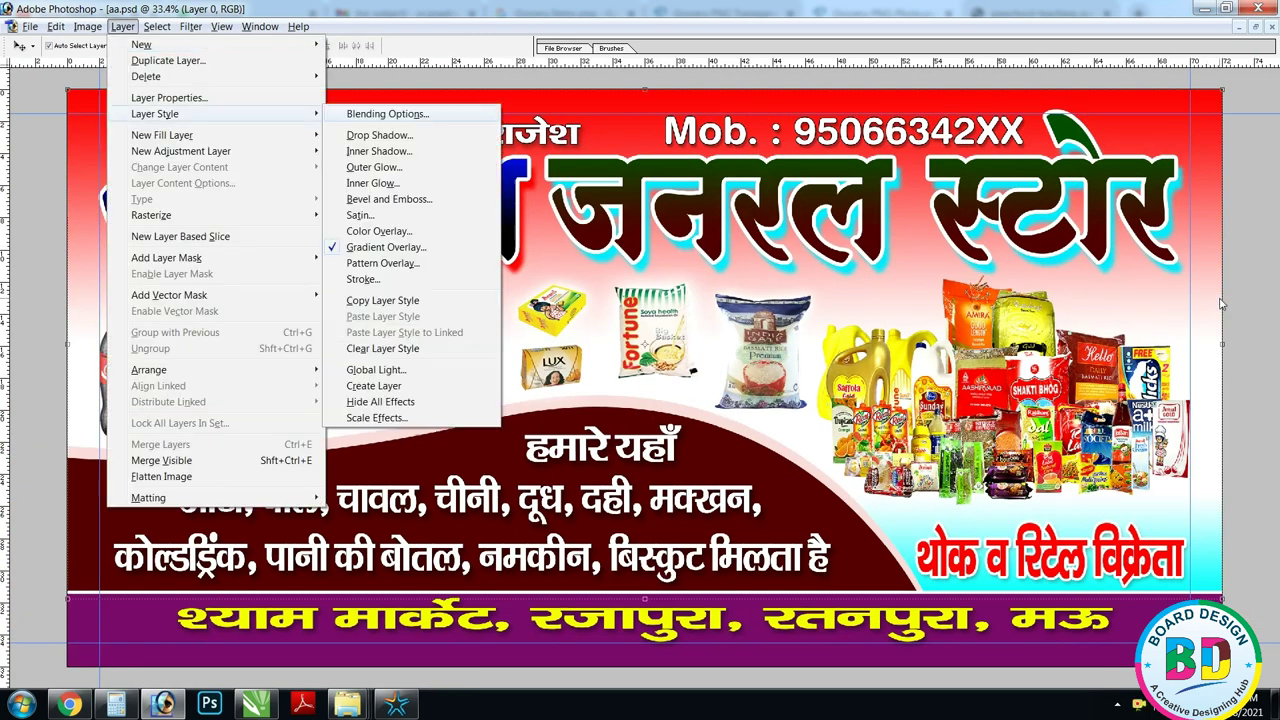
left_click(380, 251)
left_click(765, 357)
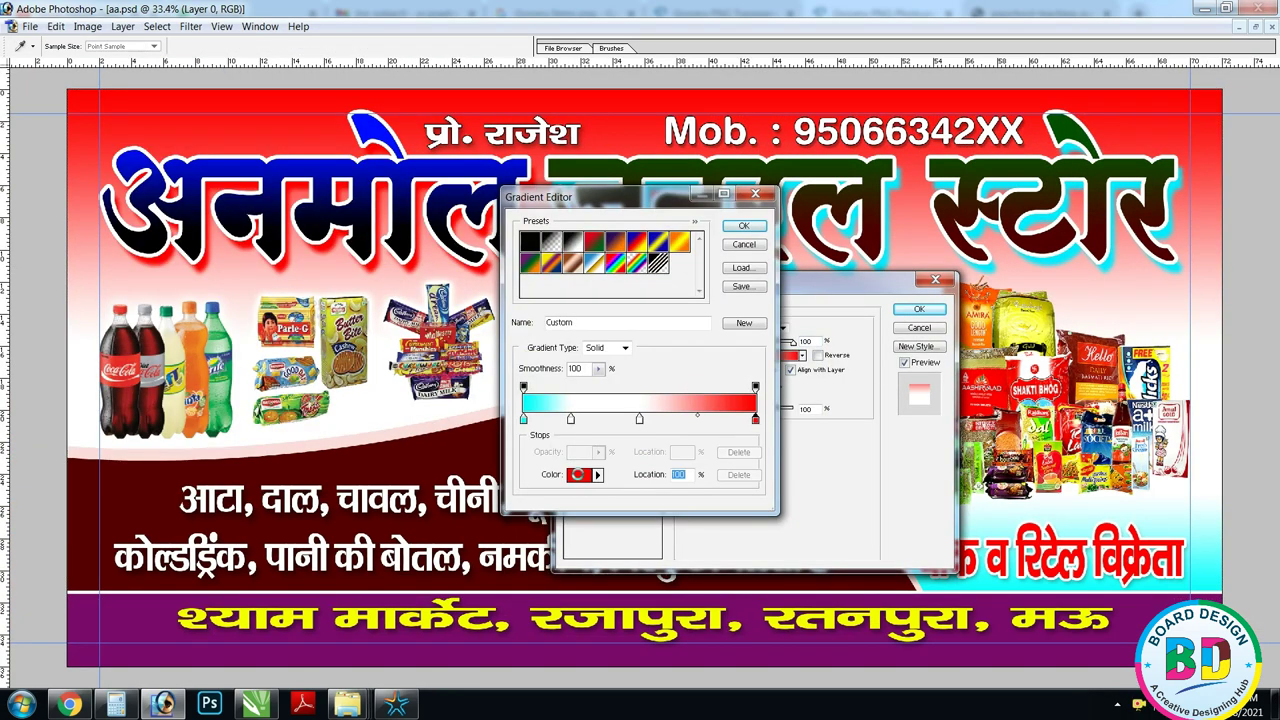
left_click(580, 475)
left_click(1015, 310)
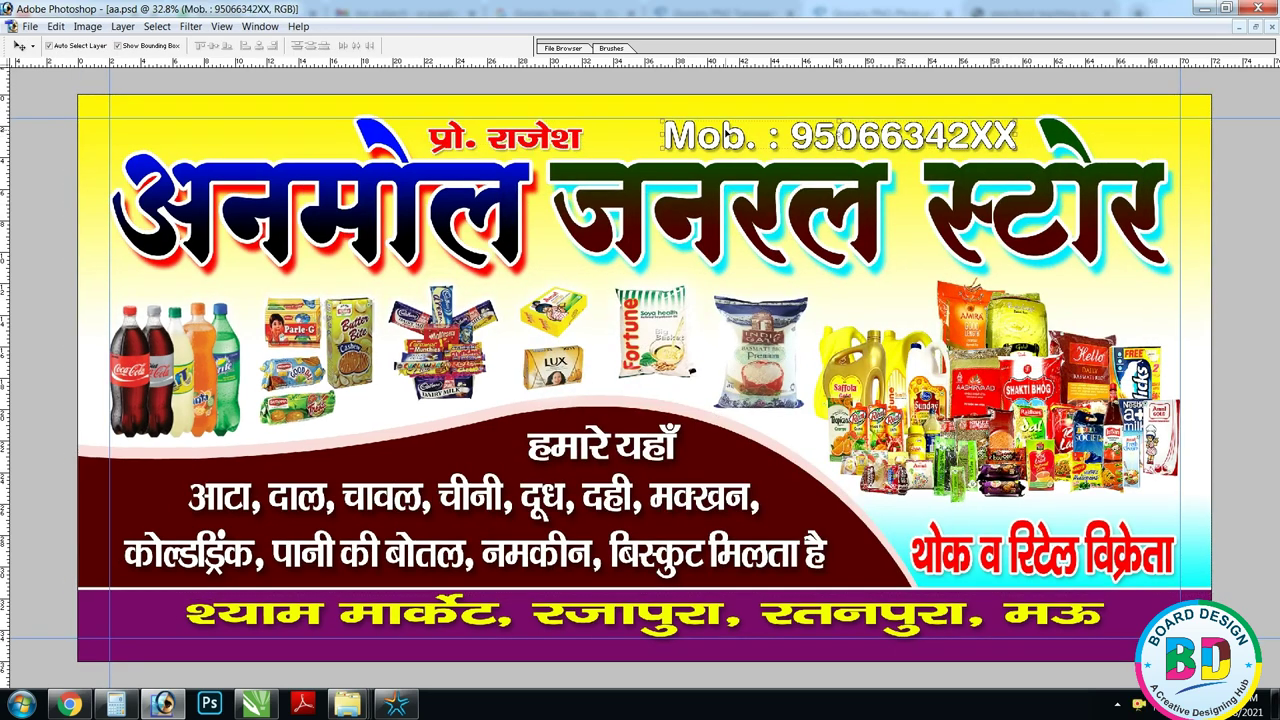
- Recolour the mobile number line black with a white outline
left_click(122, 26)
mouse_move(160, 111)
left_click(460, 220)
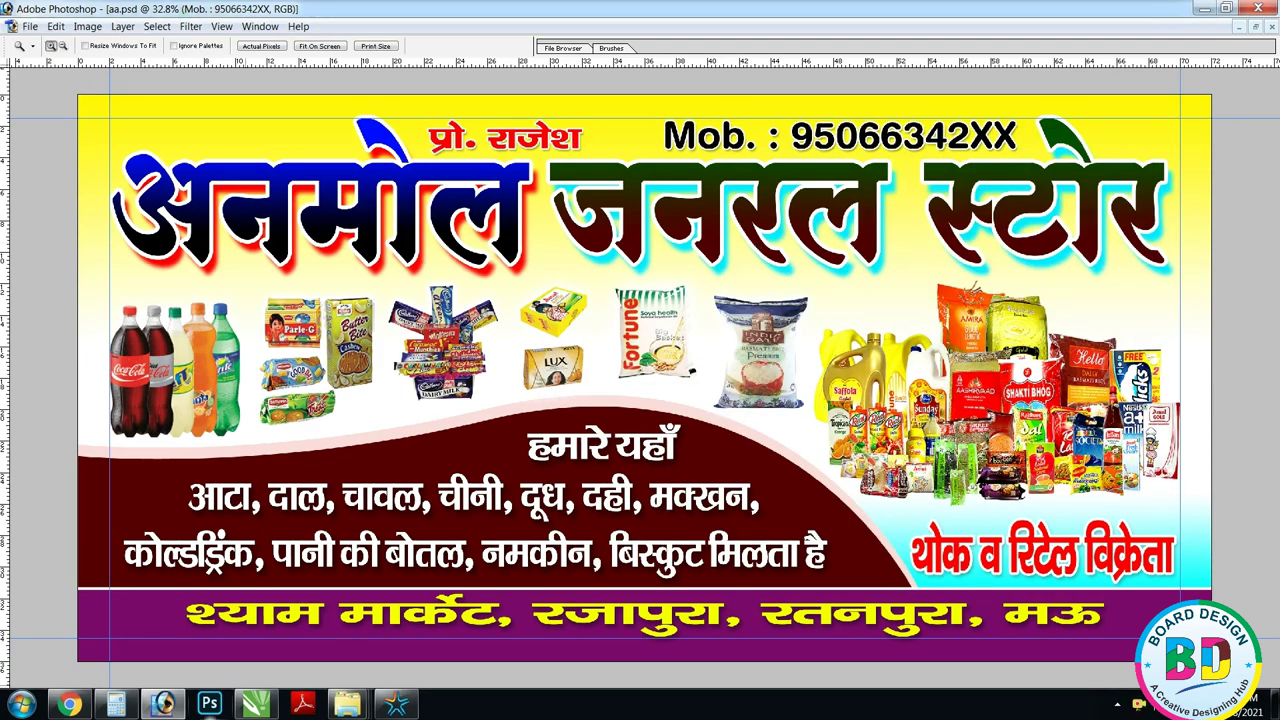
- Switch to CorelDRAW and bring the "सागर जनरल स्टोर" banner in aa.cdr fully into view
left_click(257, 704)
left_click_drag(1143, 588, 1140, 590)
key("shift+F2")
left_click(1174, 439)
- Try moving the "सागर" title, yellow label, bottles, snack packs and contact line separately, undoing each move
left_click(333, 216)
left_click_drag(333, 216, 344, 345)
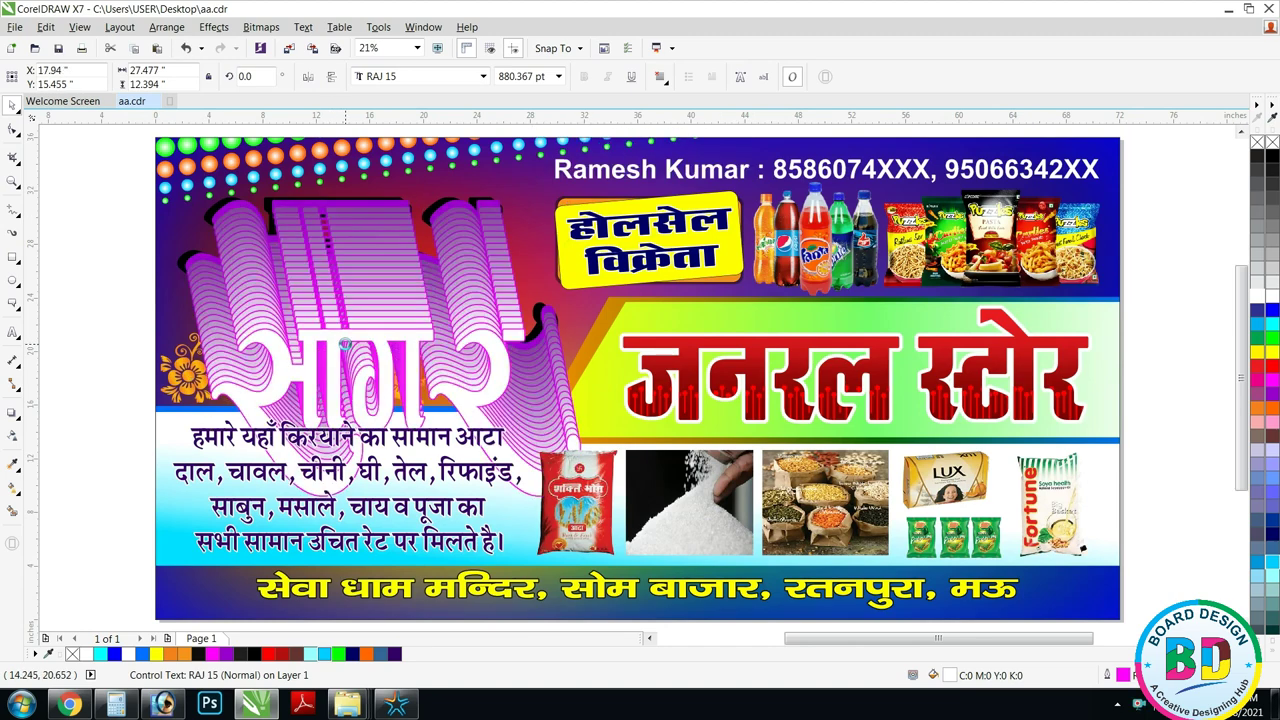
key("ctrl+z")
left_click(686, 277)
left_click_drag(684, 229, 710, 211)
key("ctrl+z")
left_click_drag(810, 232, 865, 236)
key("ctrl+z")
left_click_drag(987, 243, 1063, 257)
key("ctrl+z")
left_click_drag(893, 168, 597, 190)
key("ctrl+z")
- Select the "जनरल स्टोर" heading, a small product image and the product list text one by one to inspect them
scroll(594, 191, "down", 2)
left_click(712, 278)
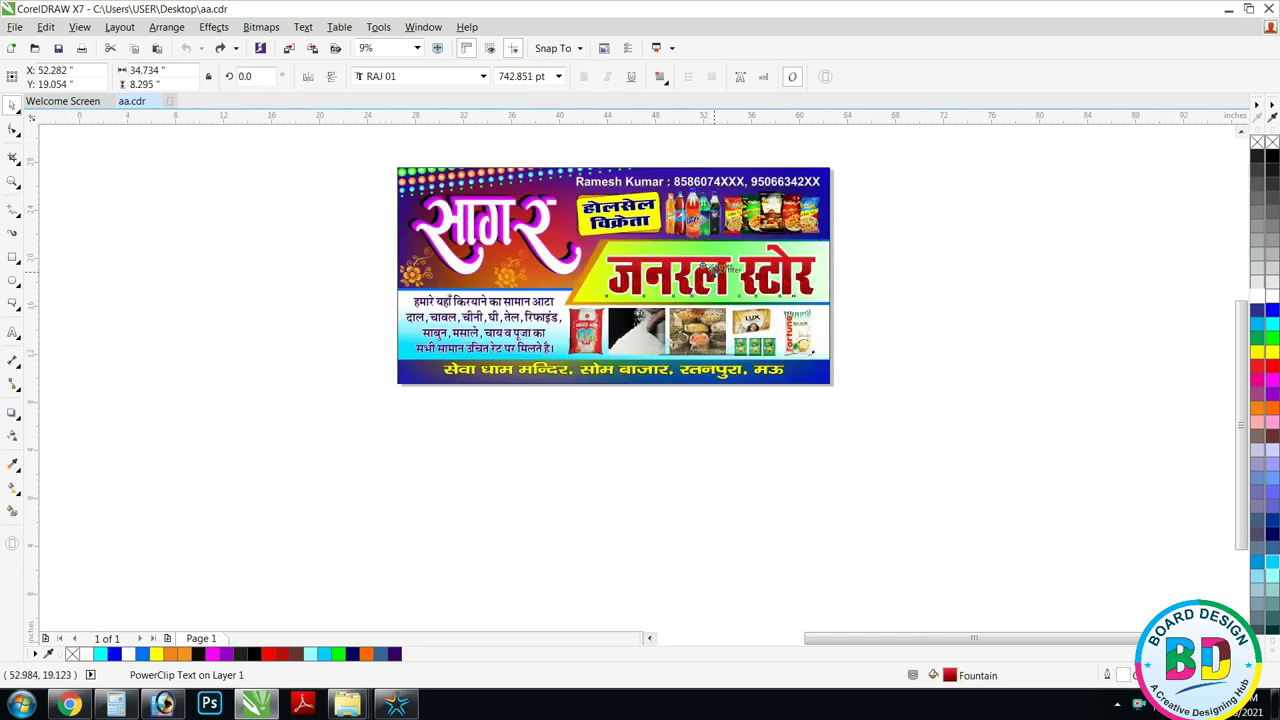
scroll(716, 269, "up", 2)
left_click(820, 344)
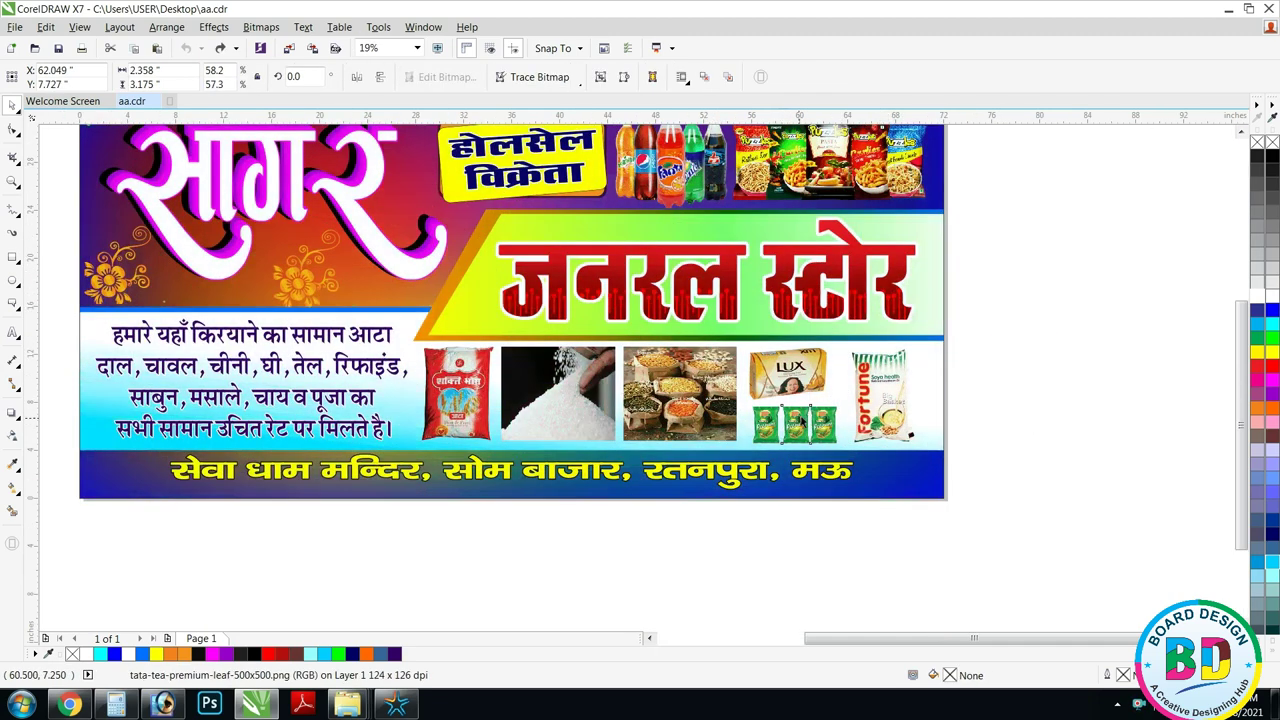
left_click_drag(387, 469, 420, 462)
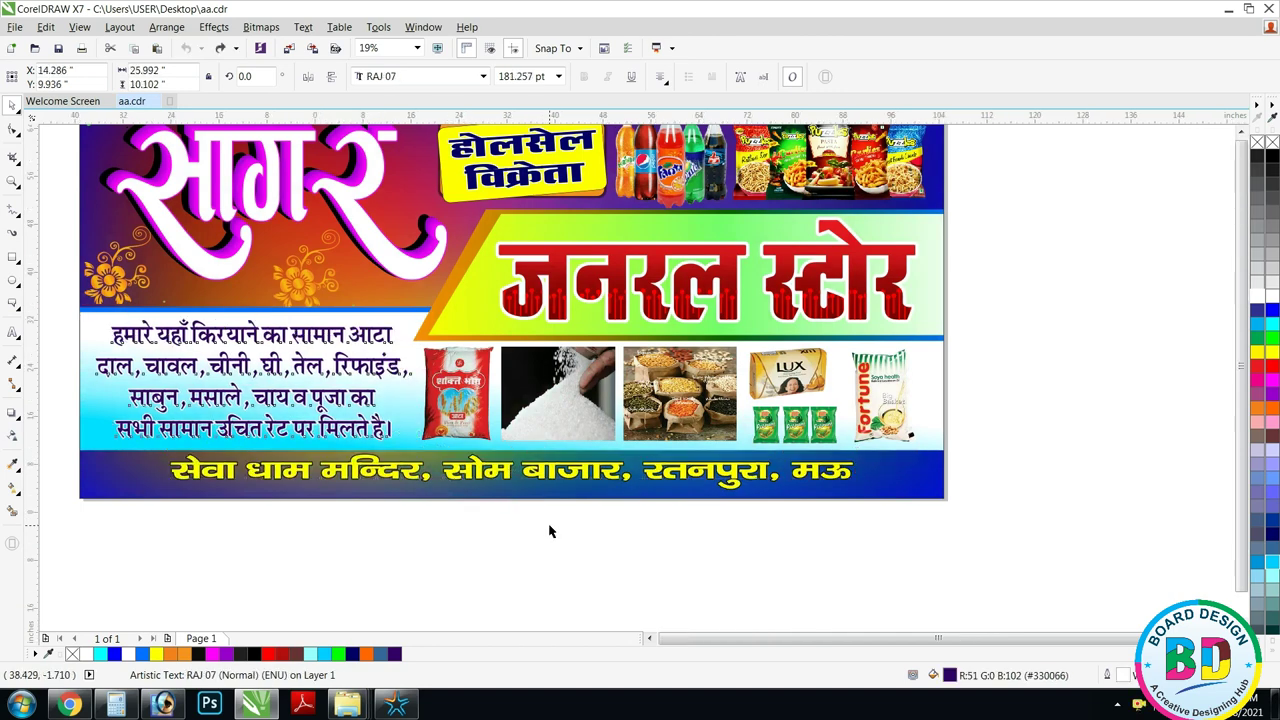
scroll(549, 529, "down", 2)
- Open the background rectangle's PowerClip contents, select the rows of coloured dots to inspect them, and leave the PowerClip
left_click(497, 298)
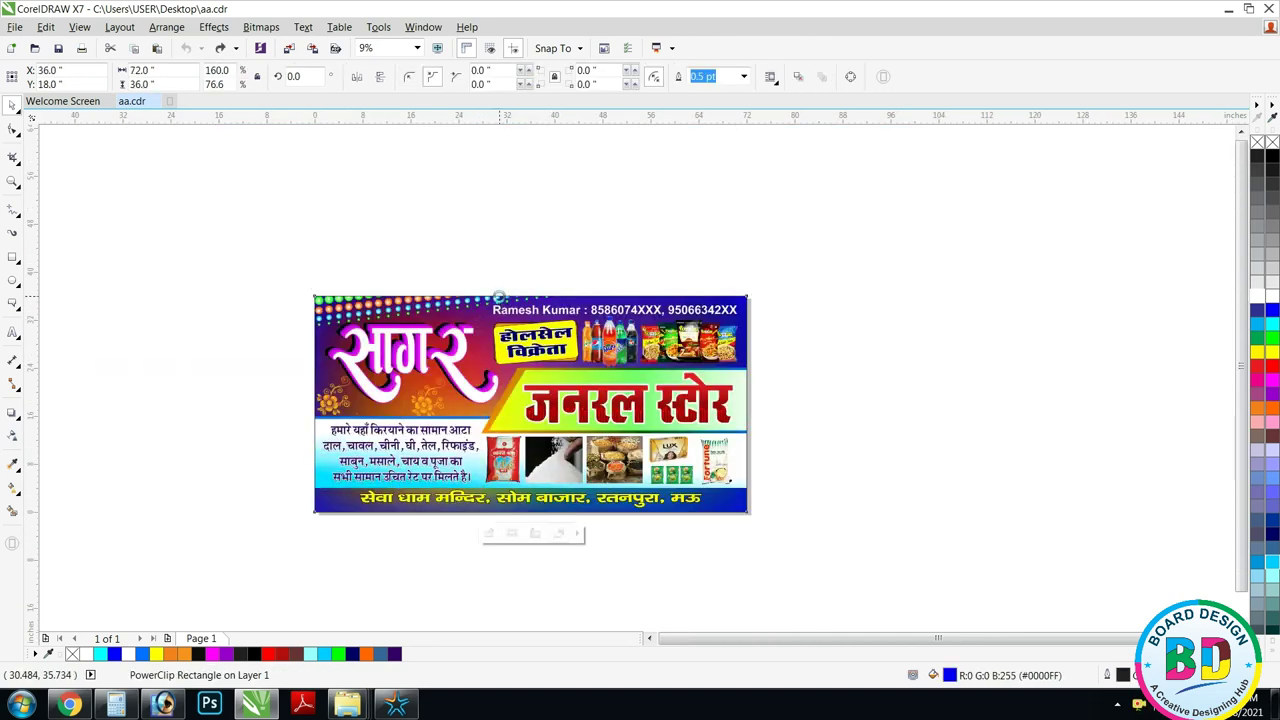
left_click_drag(212, 200, 622, 335)
key("shift+F2")
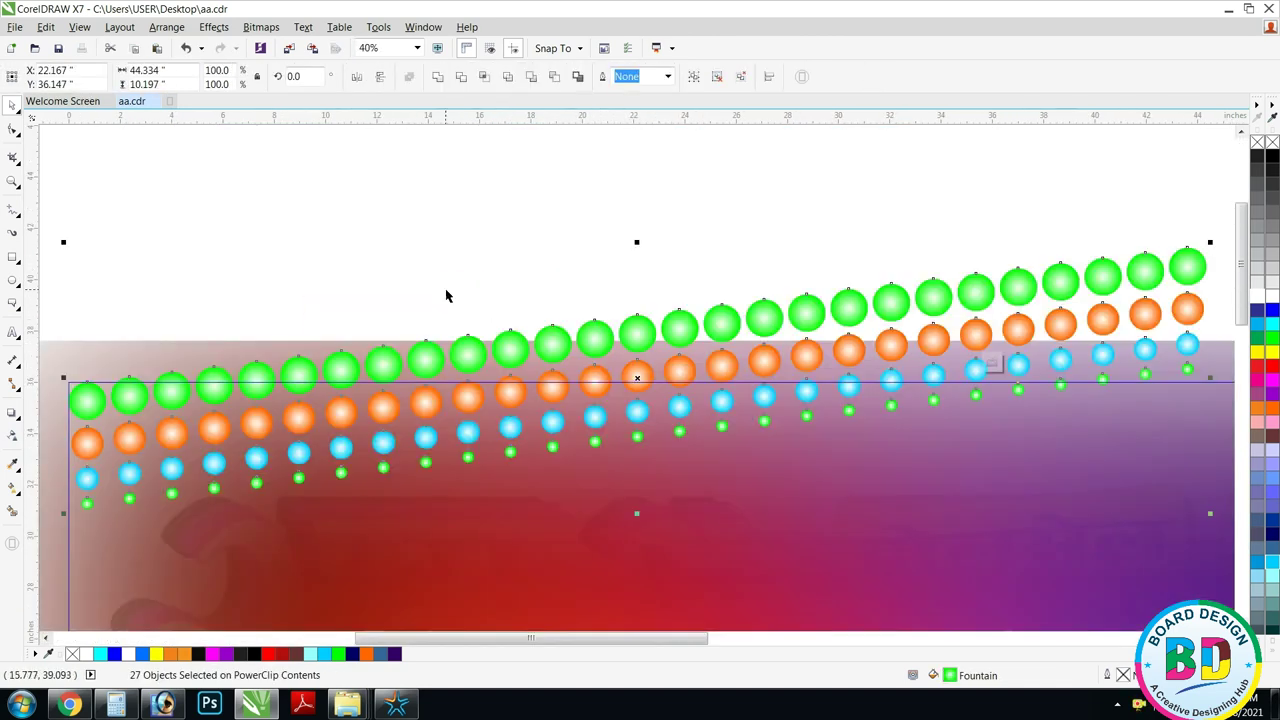
scroll(432, 279, "down", 3)
left_click(765, 368, "ctrl")
- Select all banner objects, check the design in full-screen preview, and clear the selection
key("ctrl+a")
key("shift+F2")
key("F9")
key("F9")
scroll(757, 490, "down", 2)
left_click(604, 558)
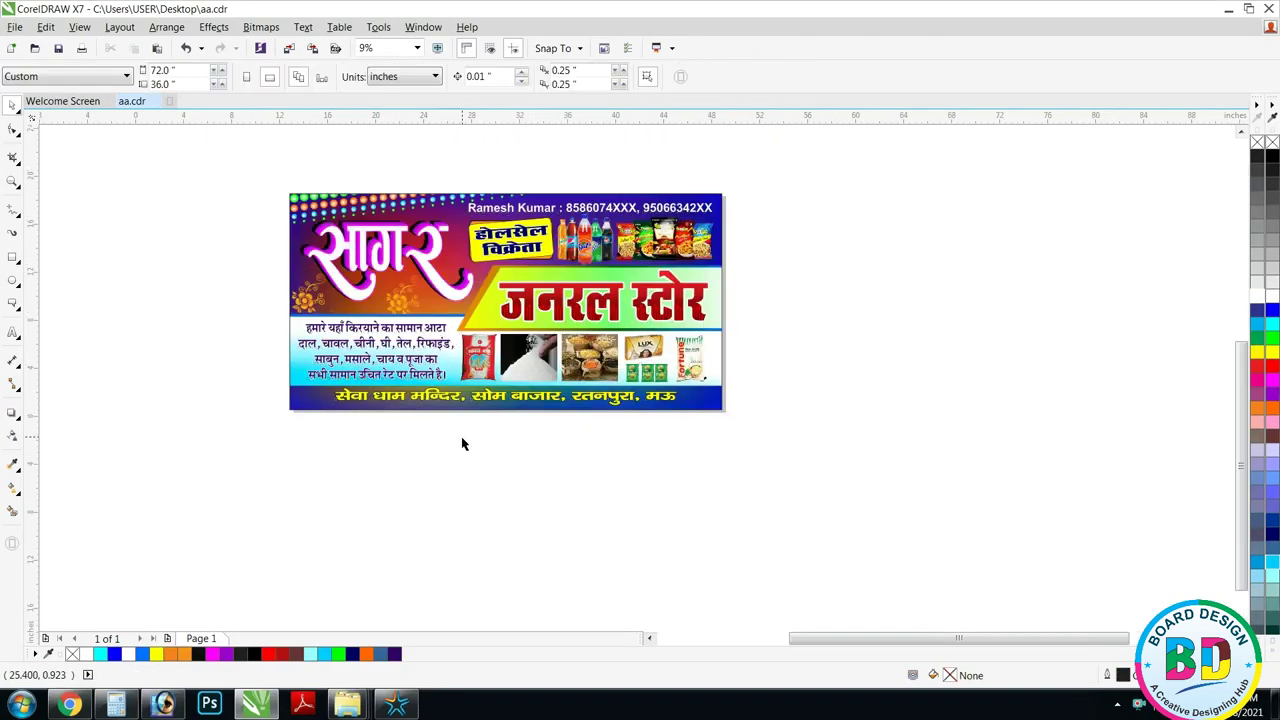
- Write "Cdr Open File" in Arial beneath the banner as a temporary note and delete it
scroll(445, 404, "up", 1)
key("F8")
left_click(346, 448)
key("ctrl+a")
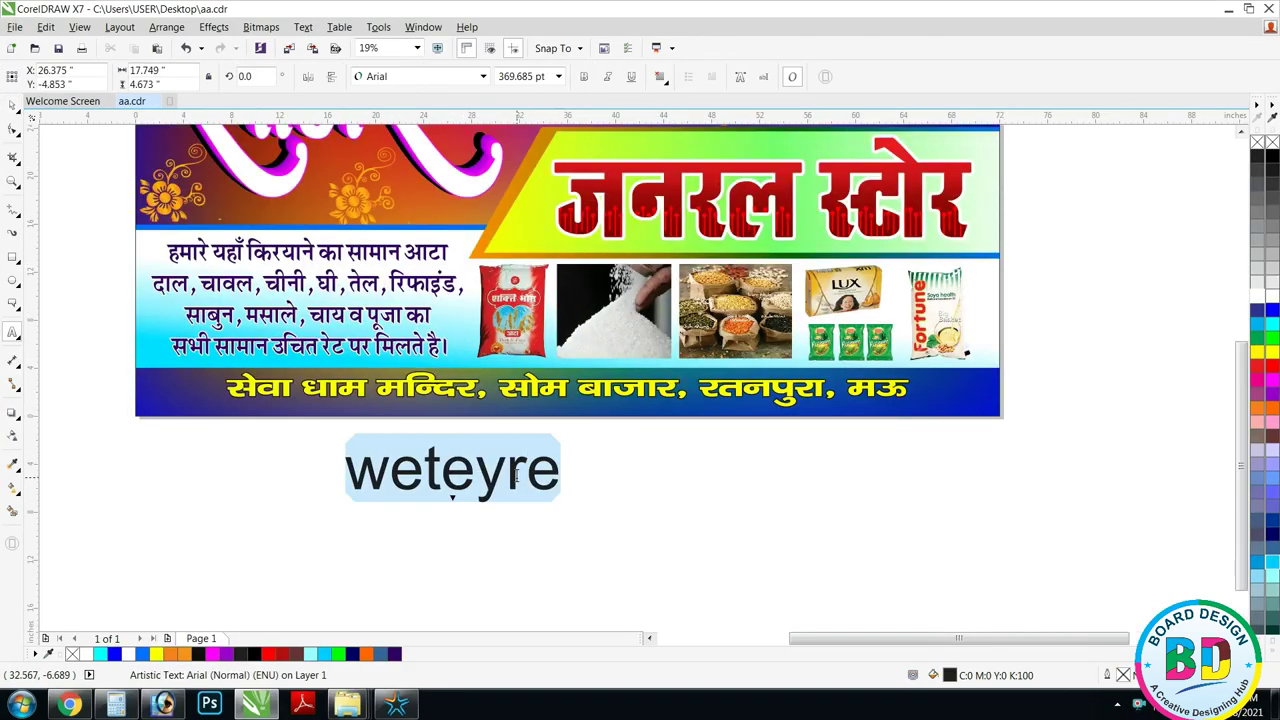
type("Cdr Open File")
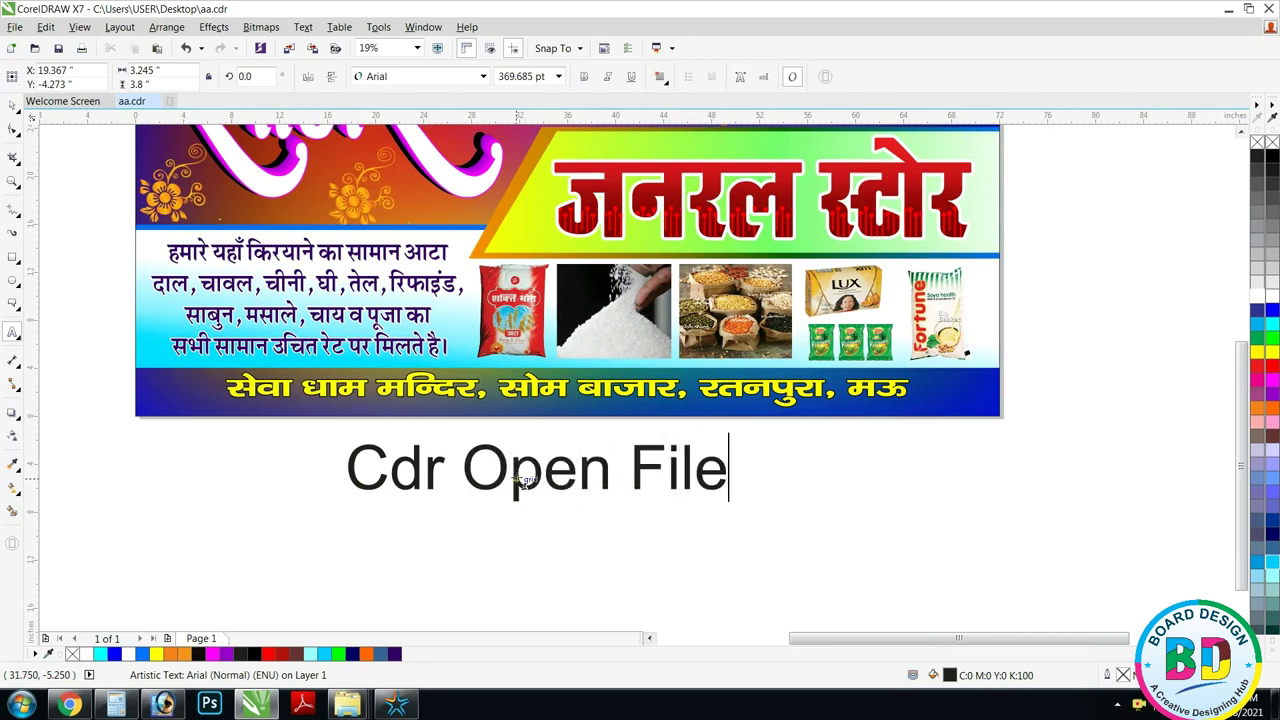
scroll(610, 523, "down", 1)
key("Delete")
key("F4")
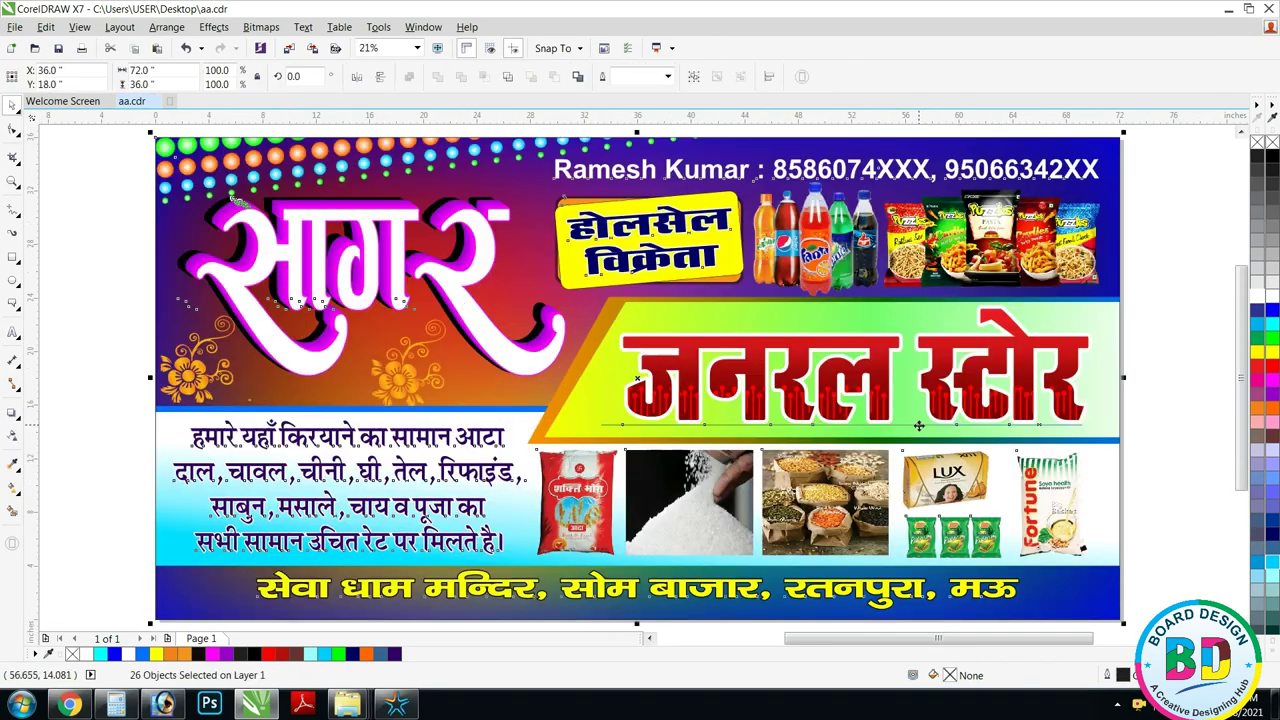